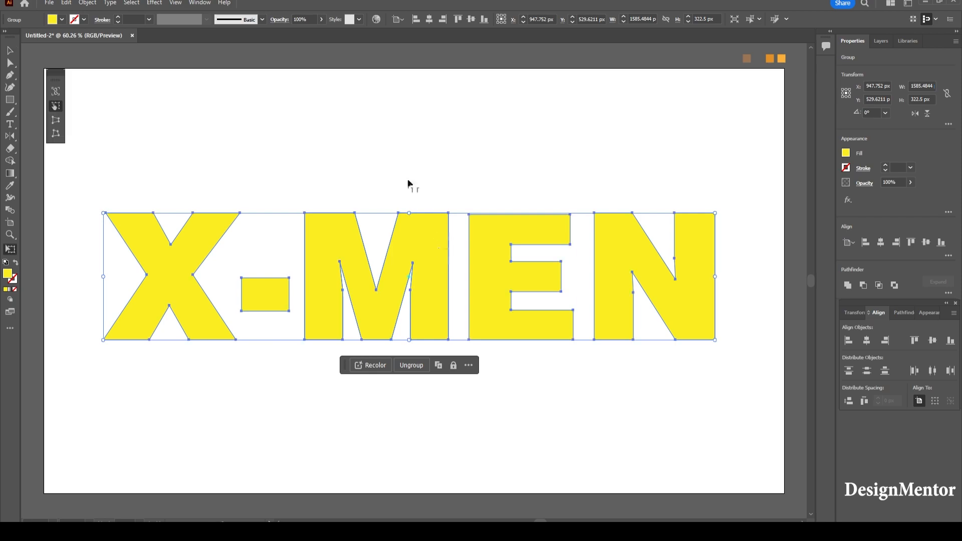
Distort the X-MEN lettering in perspective with Free Transform, making the X end much taller and the N end shorter
left_click(59, 125)
left_click_drag(104, 216, 104, 96)
left_click_drag(717, 215, 715, 249)
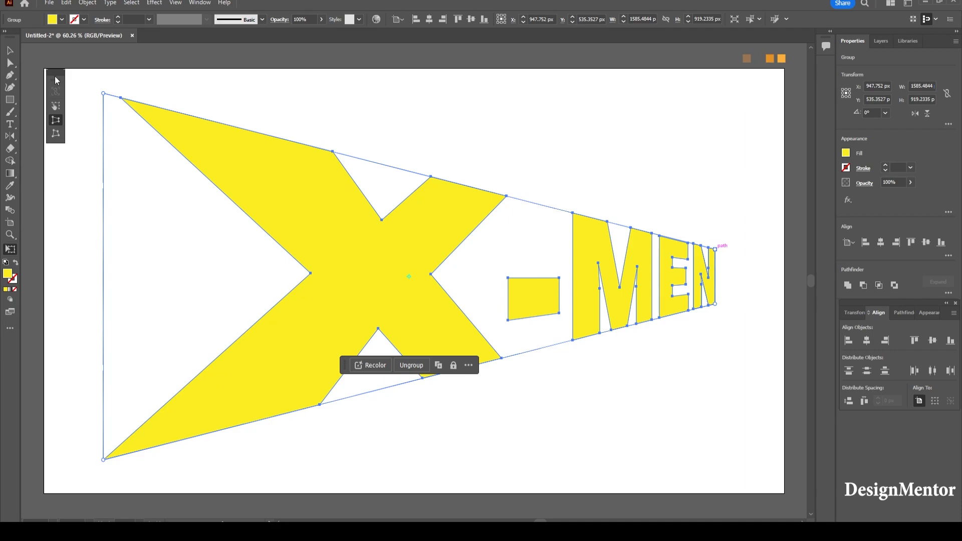
left_click(11, 52)
left_click(156, 80)
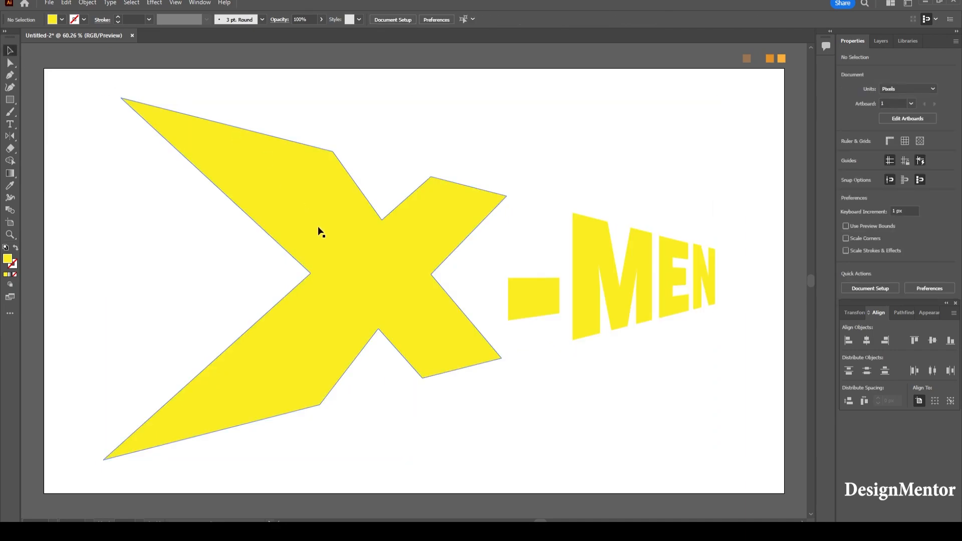
Centre the distorted lettering horizontally and vertically on the artboard
left_click(336, 247)
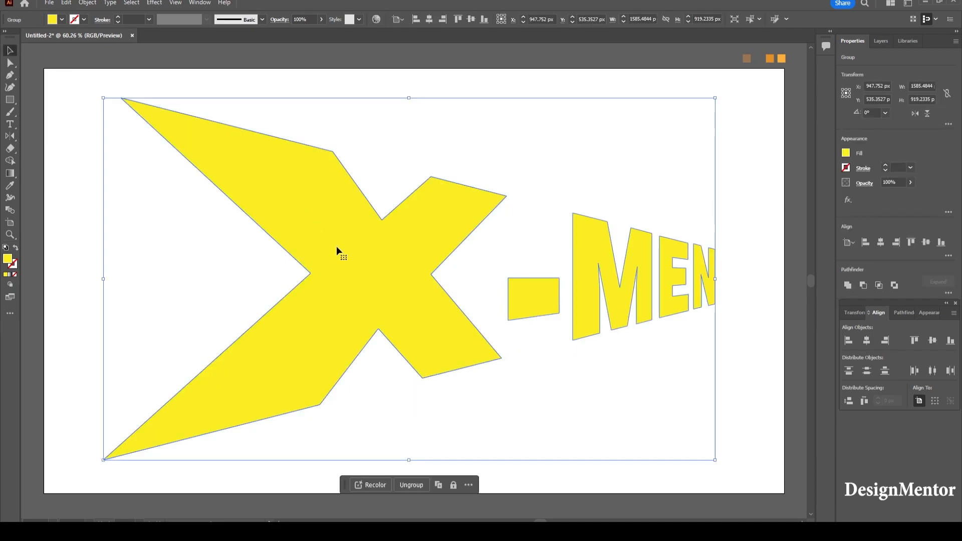
left_click(739, 390)
left_click(595, 285)
left_click(867, 340)
left_click(931, 341)
left_click(755, 386)
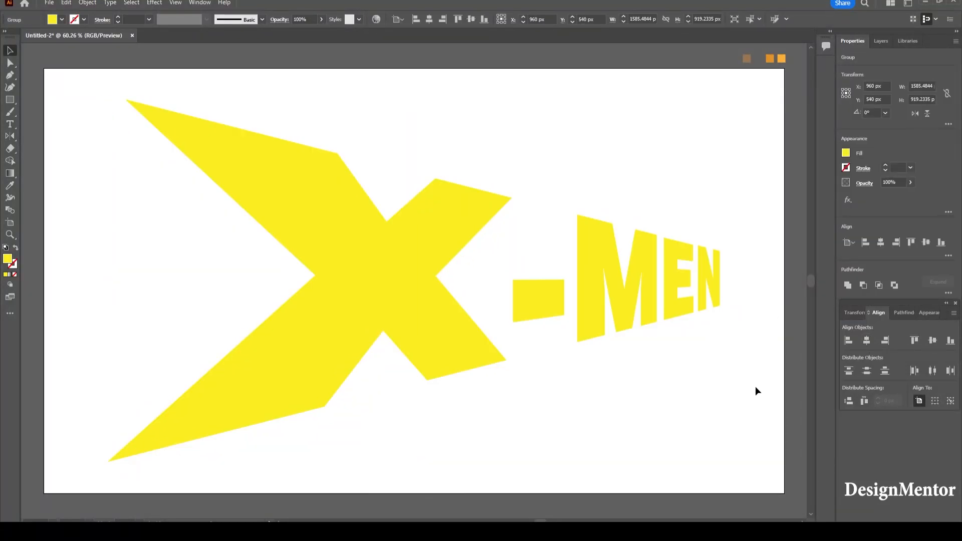
Start the classic 3D Extrude & Bevel effect on the lettering and set its X, Y and Z rotations to 0°, -50° and 0°
left_click(391, 297)
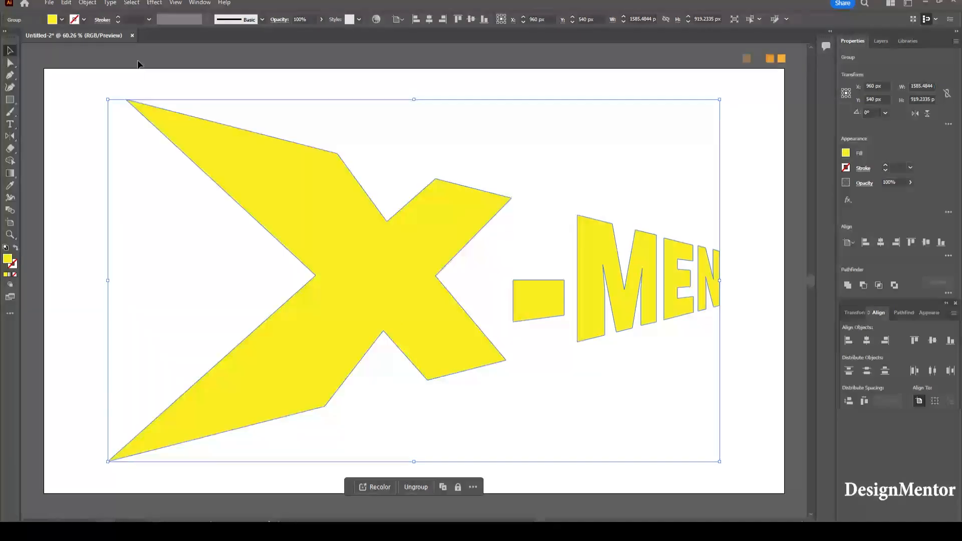
left_click(155, 3)
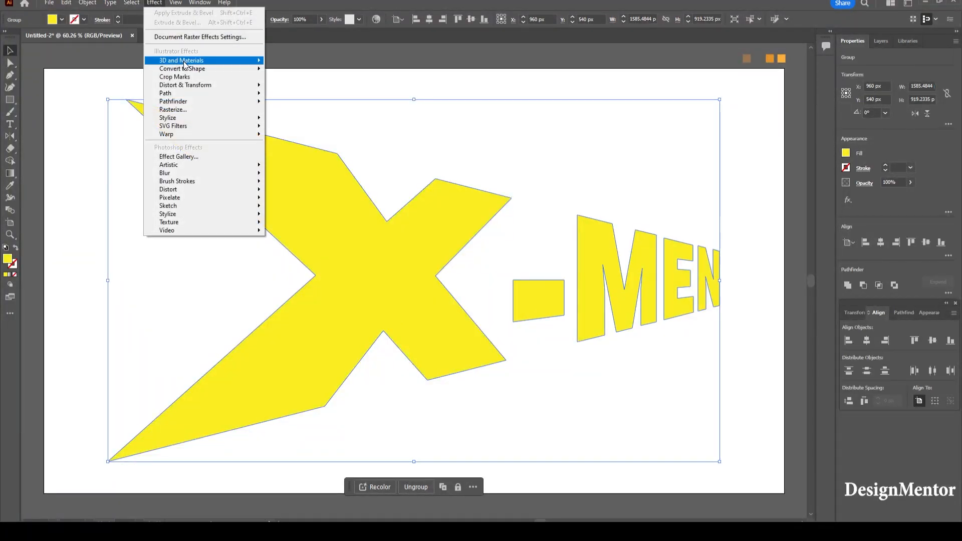
mouse_move(185, 64)
mouse_move(300, 119)
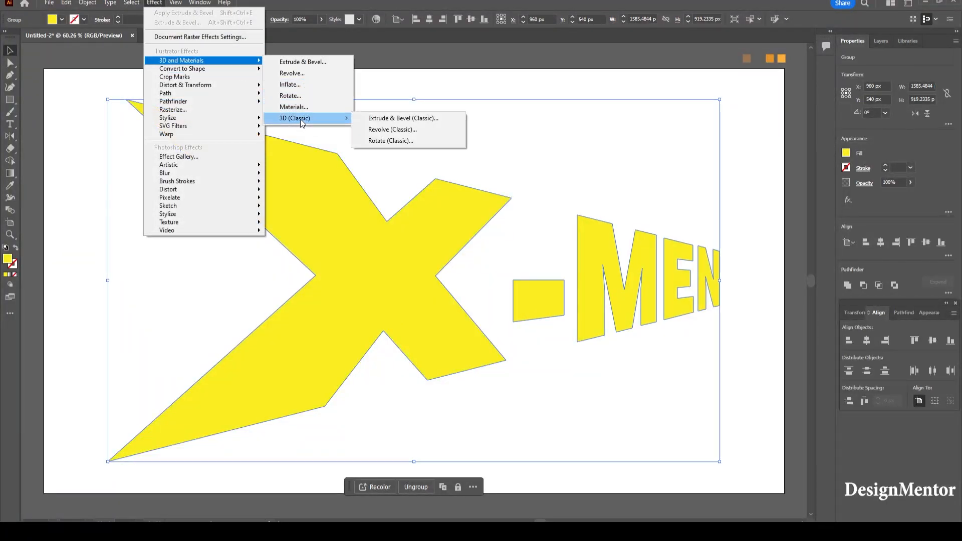
left_click(391, 120)
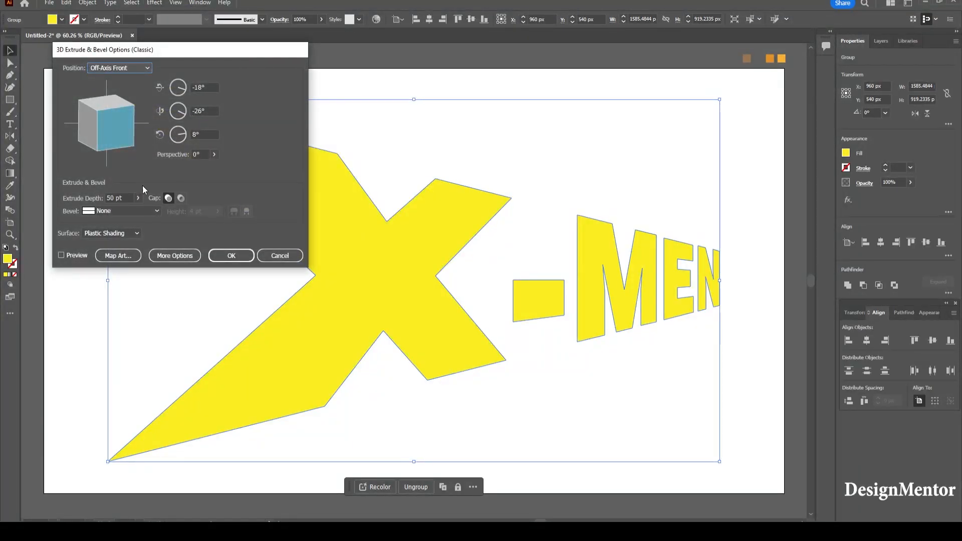
double_click(206, 86)
type("0")
key("Tab")
type("-50")
key("Tab")
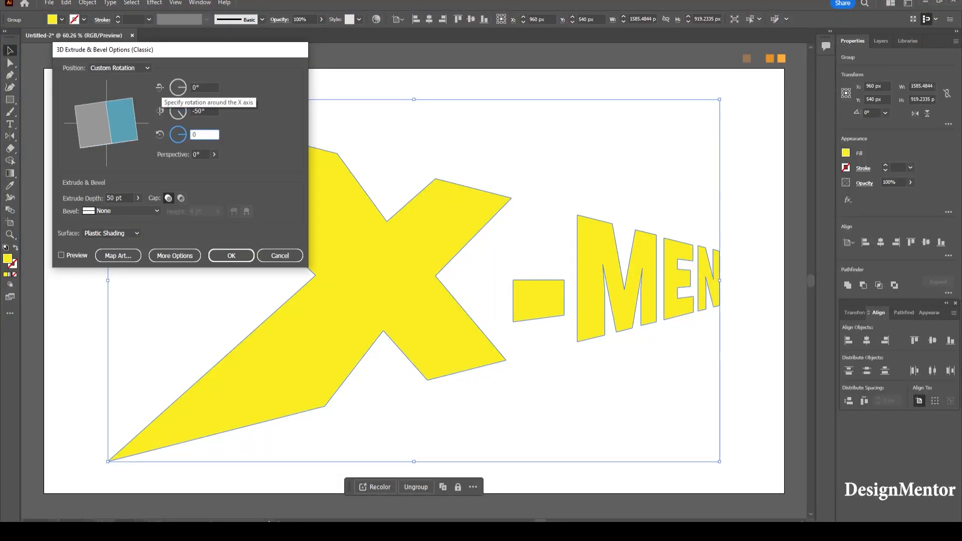
type("0")
Set the extrude depth to 100 pt, preview the result with 0° perspective, and apply the effect
left_click(128, 200)
type("100")
left_click(62, 255)
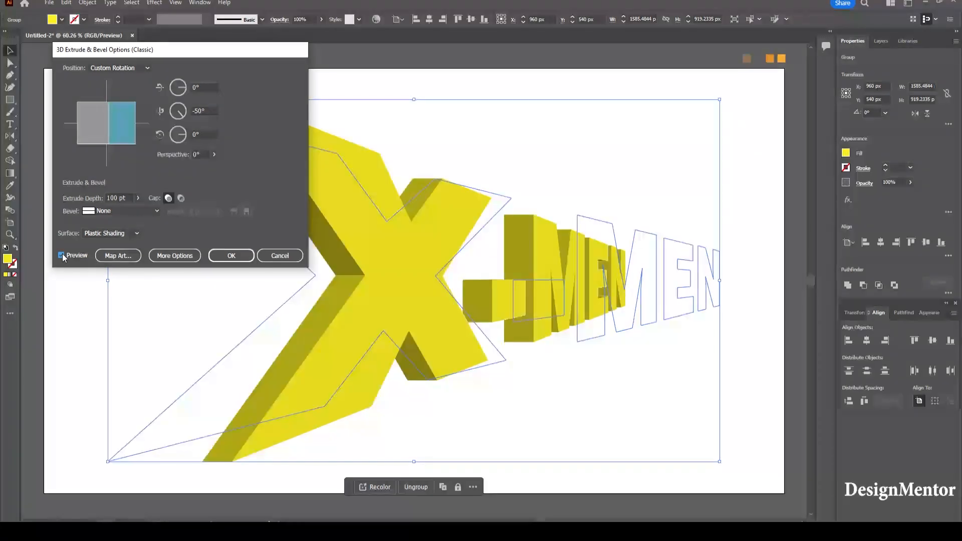
left_click(214, 156)
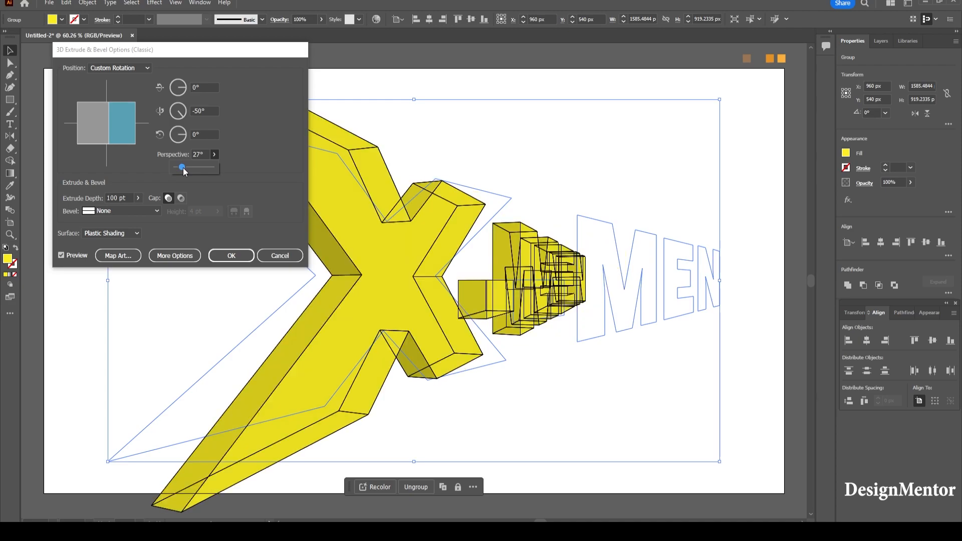
left_click_drag(183, 168, 156, 167)
left_click(254, 163)
left_click(224, 256)
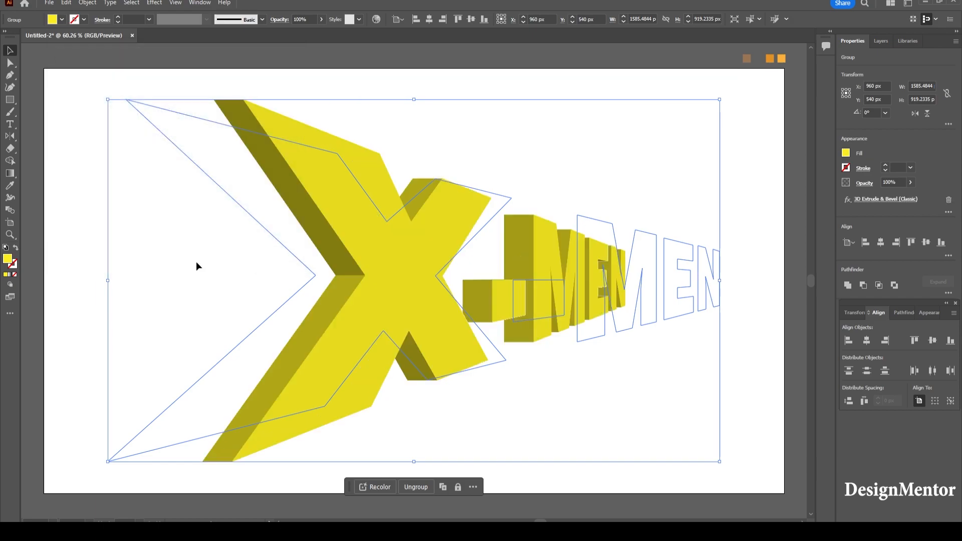
left_click(73, 293)
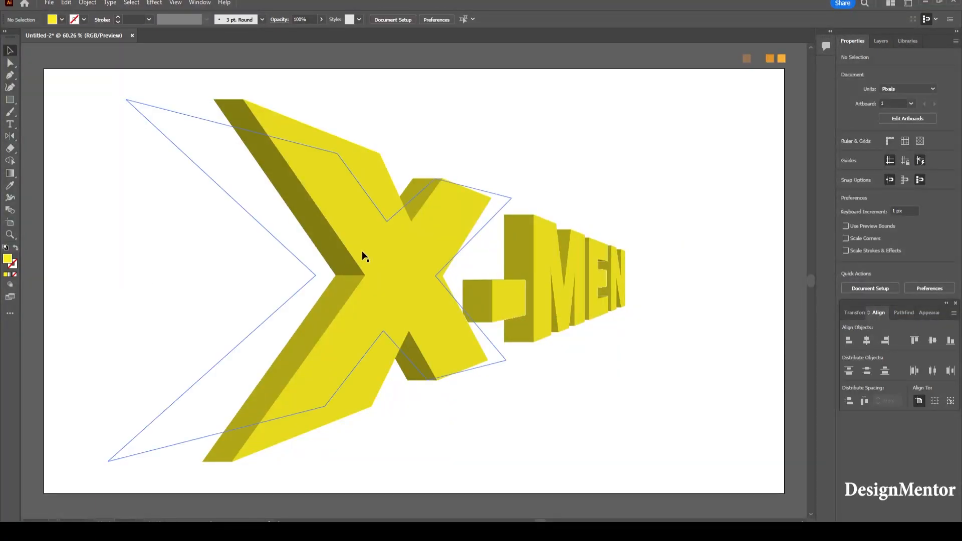
Select the extruded lettering and expand its appearance into editable shapes
left_click(384, 219)
left_click(764, 228)
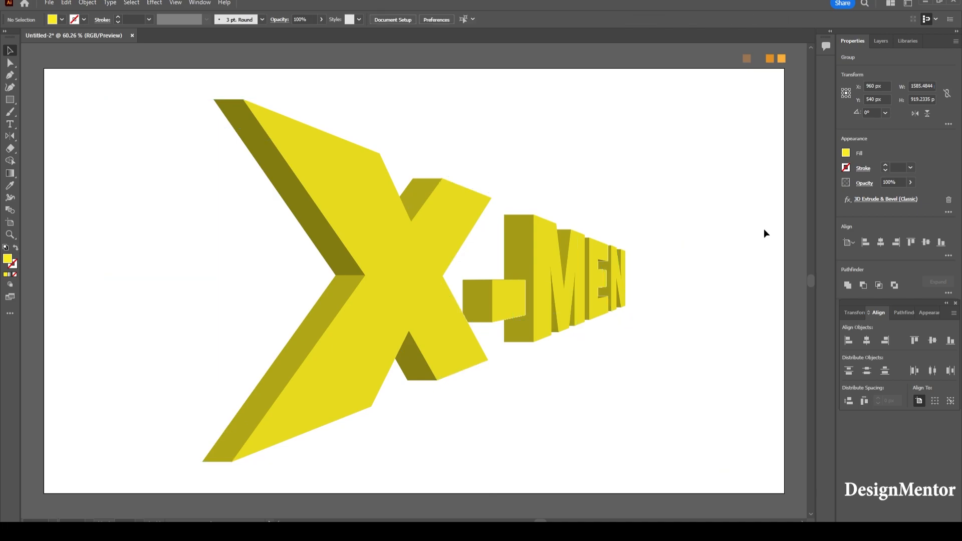
left_click_drag(201, 86, 689, 395)
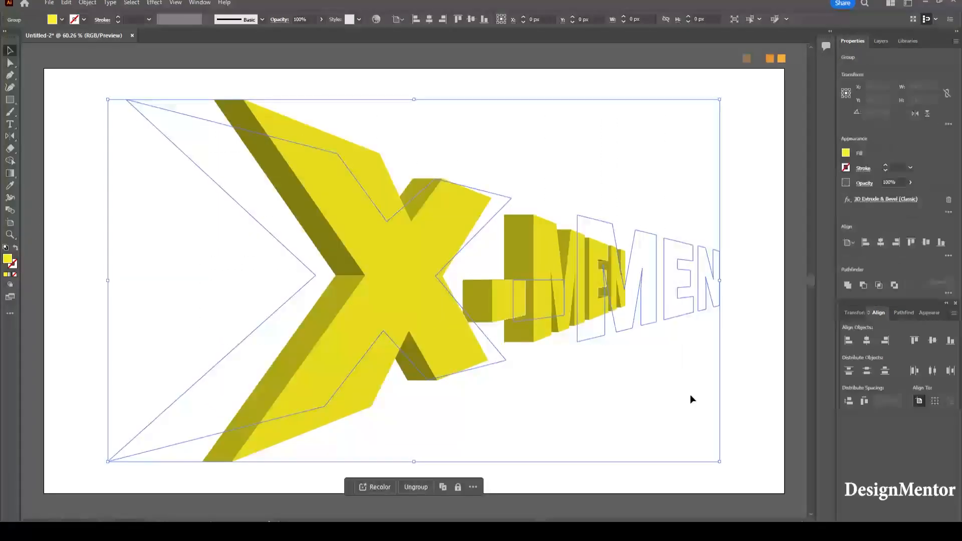
left_click(88, 3)
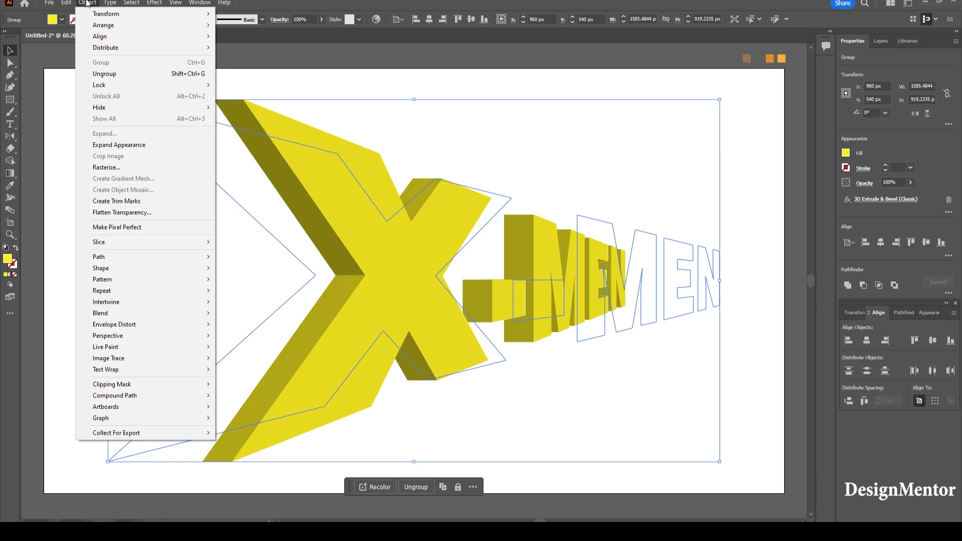
left_click(119, 145)
left_click(88, 3)
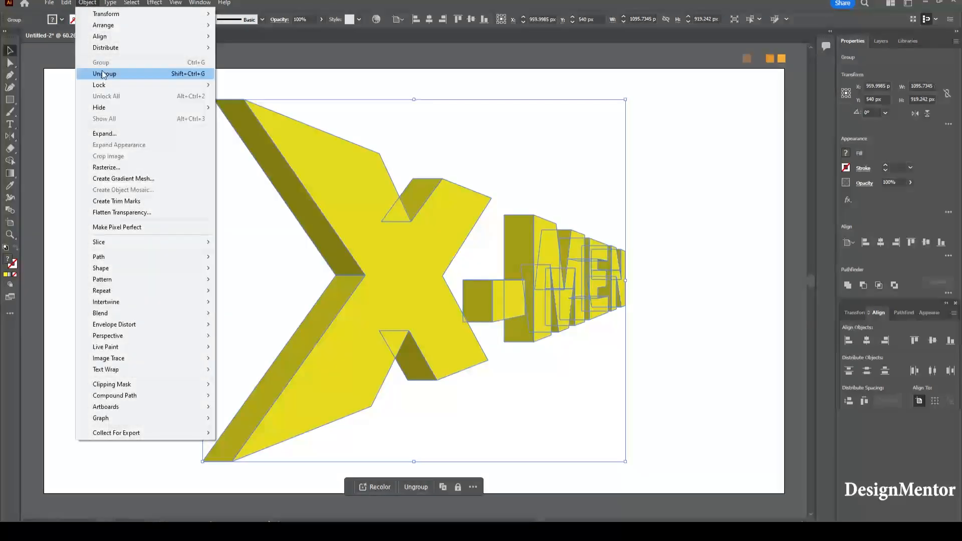
left_click(104, 134)
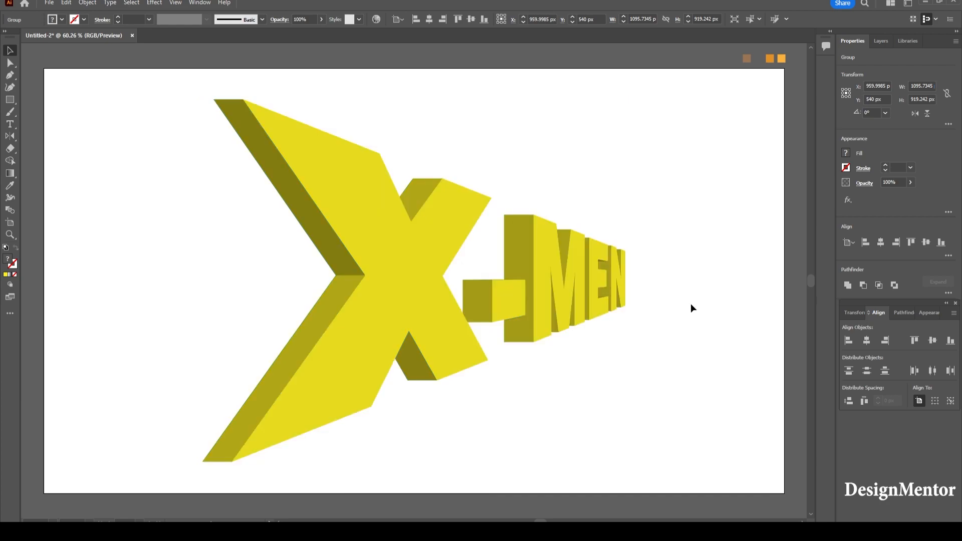
Select the whole expanded lettering and ungroup it twice
left_click(386, 263)
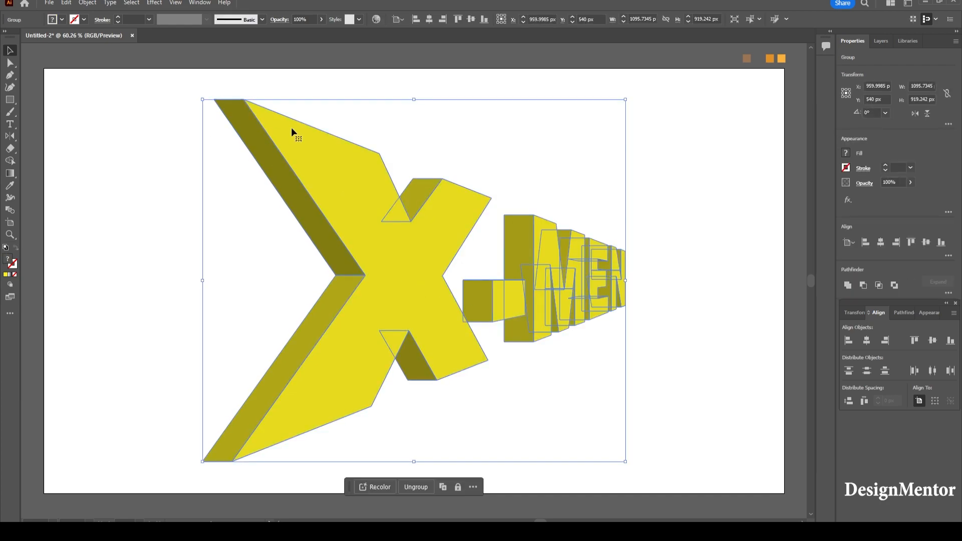
left_click_drag(206, 88, 663, 352)
right_click(423, 264)
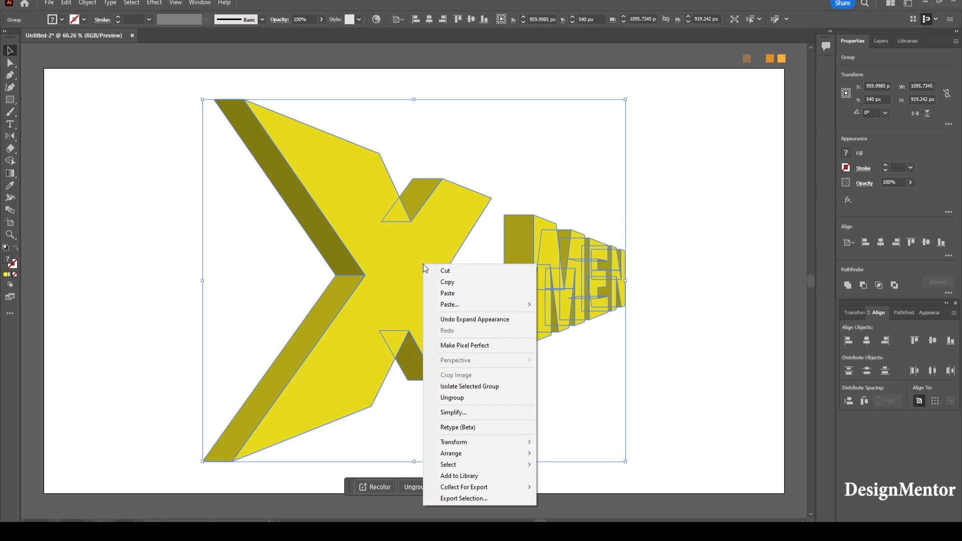
left_click(465, 398)
right_click(398, 276)
left_click(443, 413)
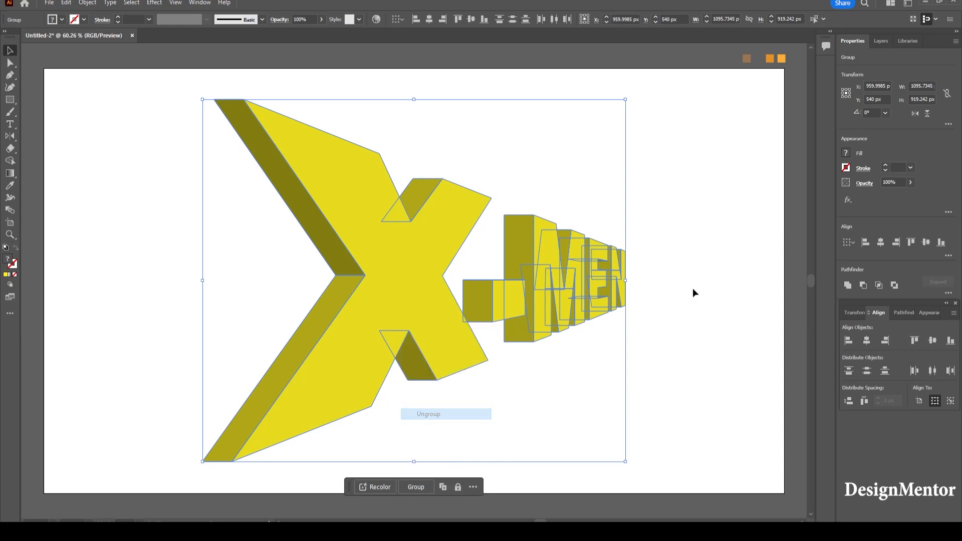
Select the group of front letter faces and ungroup it
left_click(669, 294)
left_click(548, 245)
left_click(610, 173)
left_click_drag(659, 203, 487, 347)
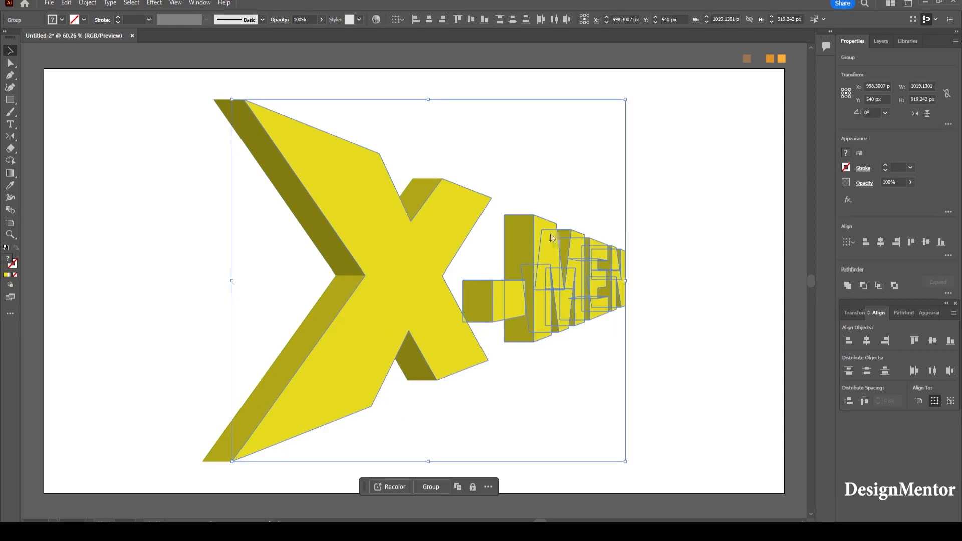
right_click(549, 232)
left_click(601, 371)
left_click(630, 284)
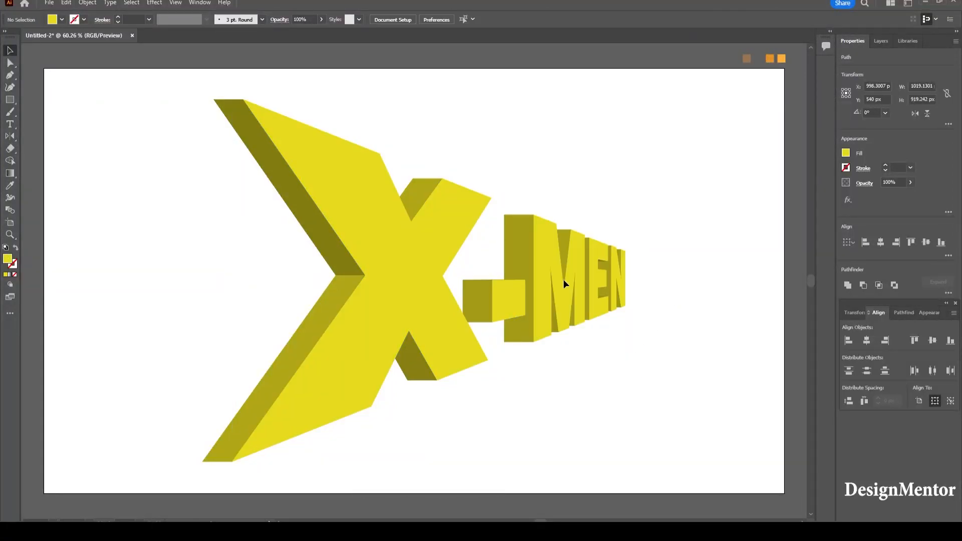
Select the front faces of all the letters and the hyphen and fill them with the bright yellow swatch
left_click(402, 261)
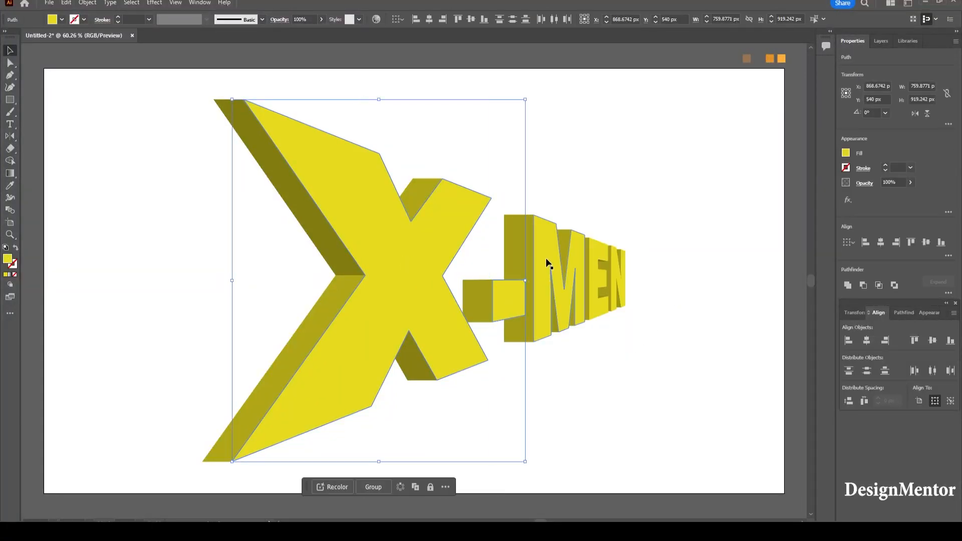
left_click(576, 258, "shift")
left_click(599, 263, "shift")
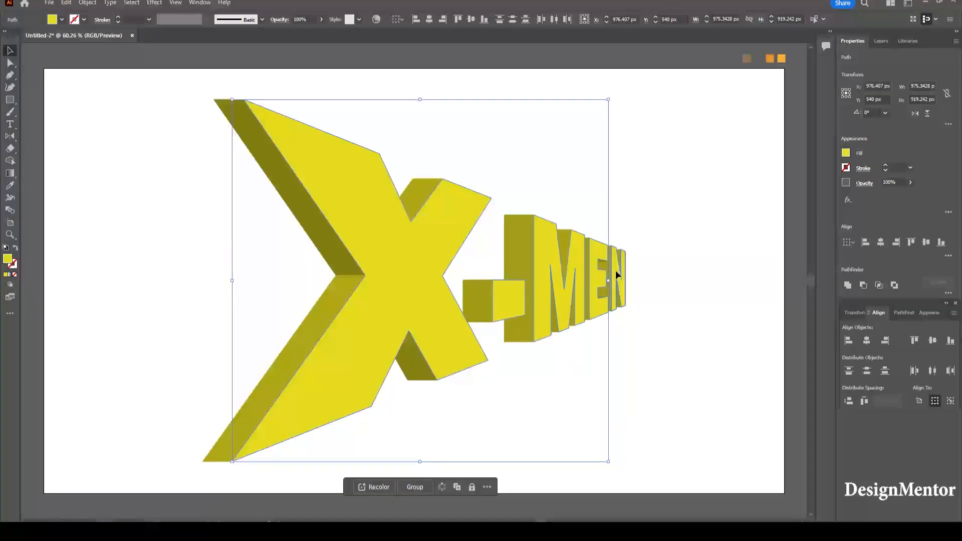
left_click(615, 271, "shift")
key("i")
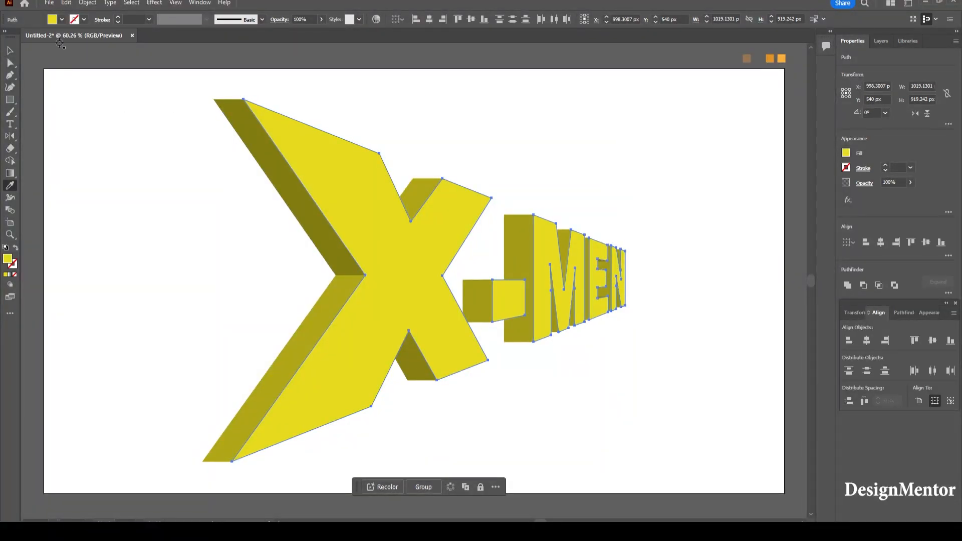
left_click(61, 20)
left_click(13, 47)
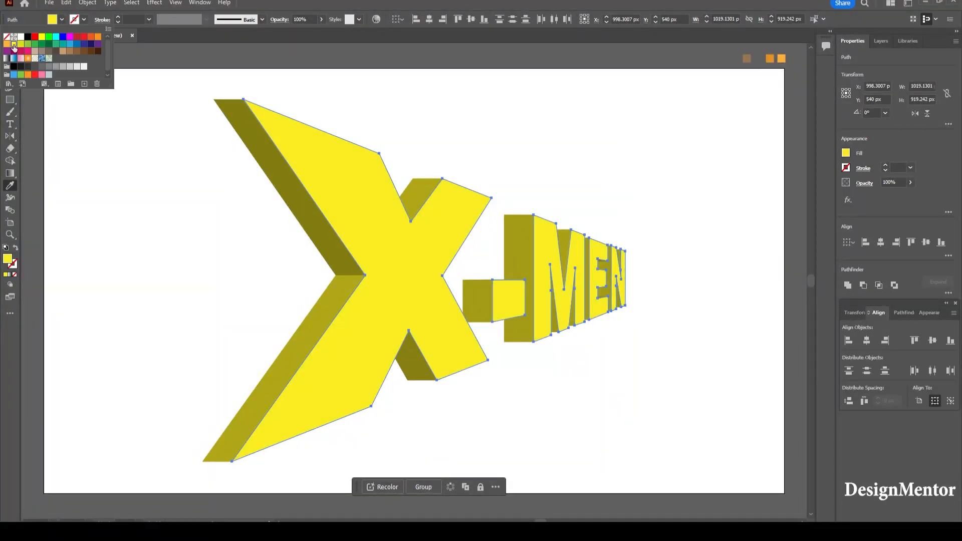
key("v")
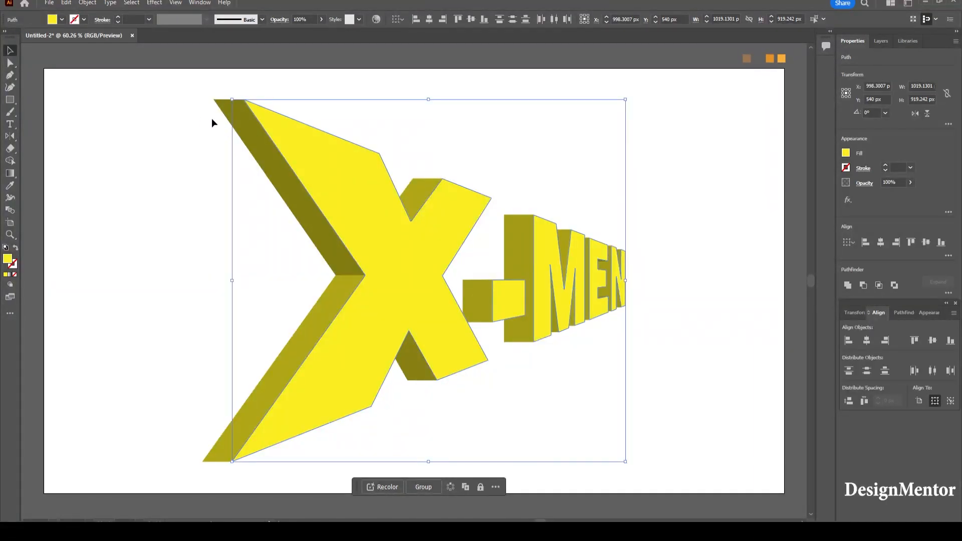
left_click(213, 118)
Select the upper and left-facing side faces of the lettering and recolour them with the darker orange sample using the Eyedropper
left_click(269, 156)
left_click(409, 192, "shift")
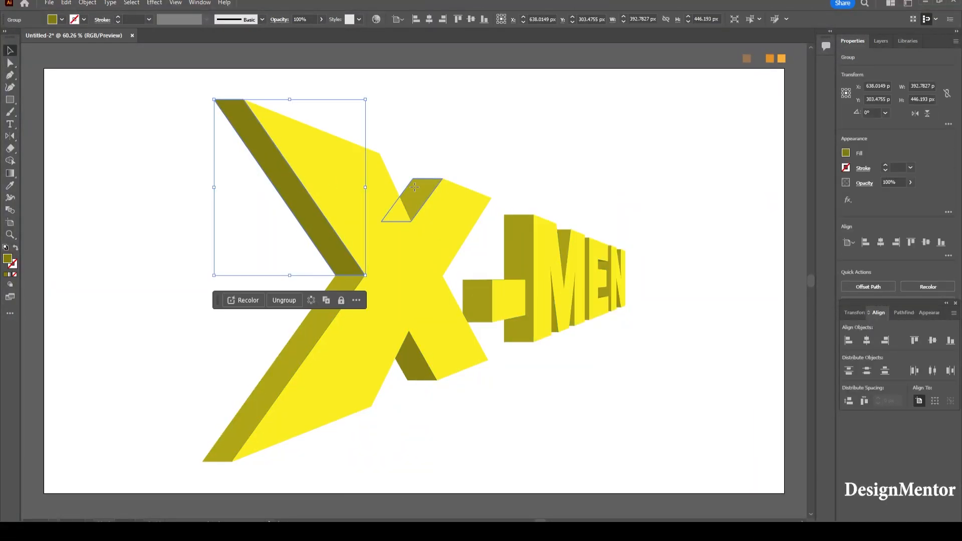
left_click(513, 246, "shift")
left_click(483, 290, "shift")
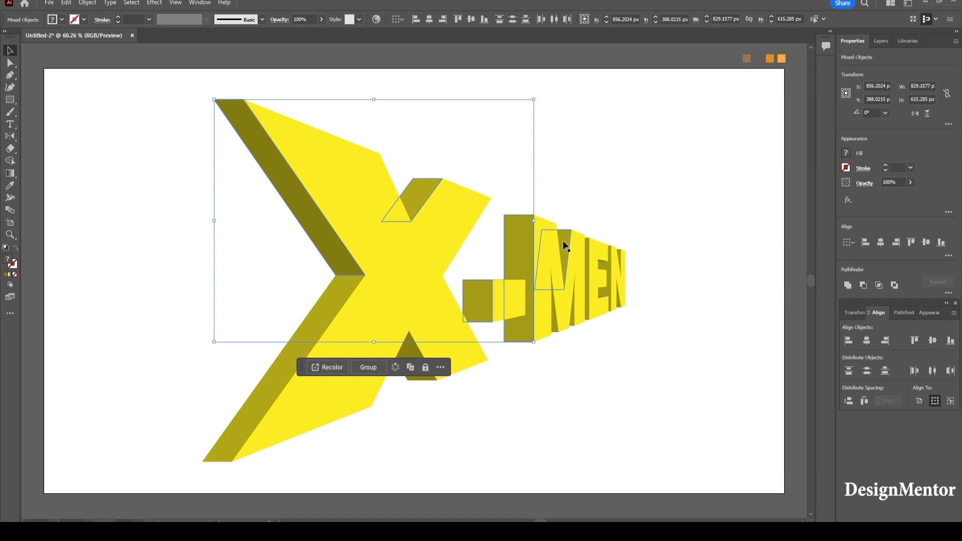
left_click(563, 242, "shift")
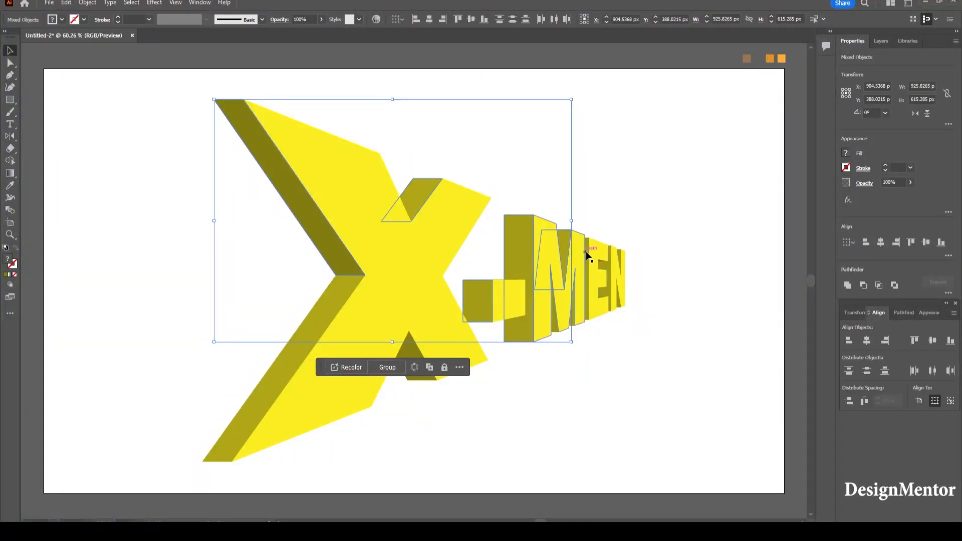
left_click(588, 254, "shift")
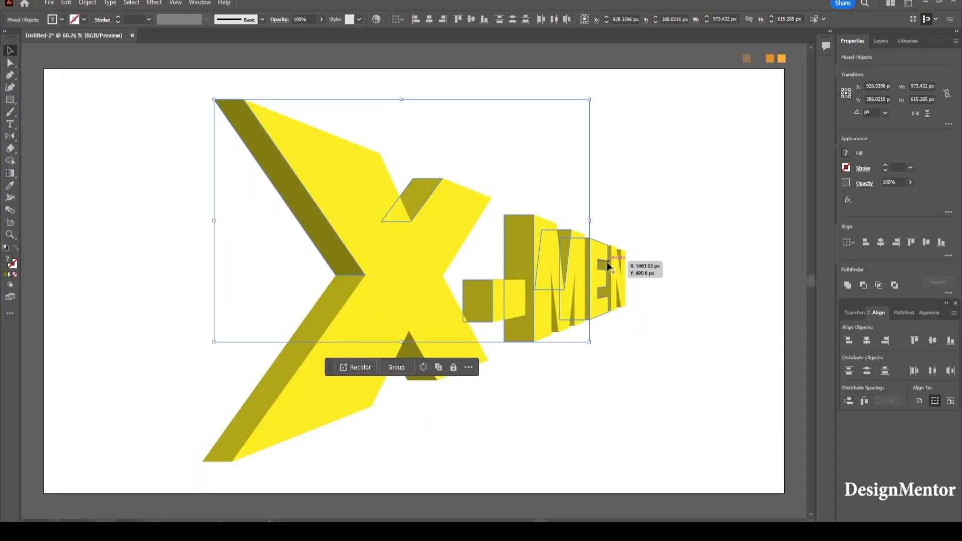
left_click(604, 267, "shift")
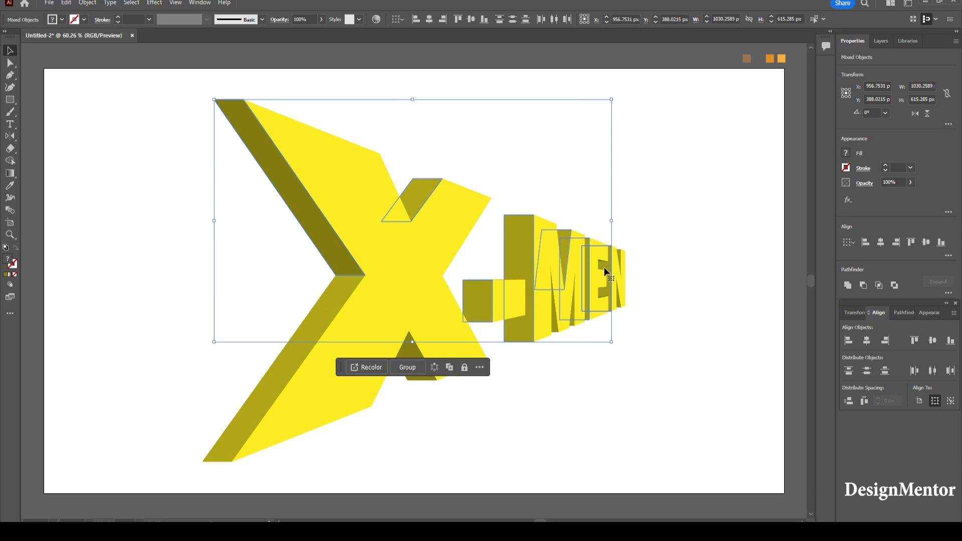
key("i")
left_click(771, 59)
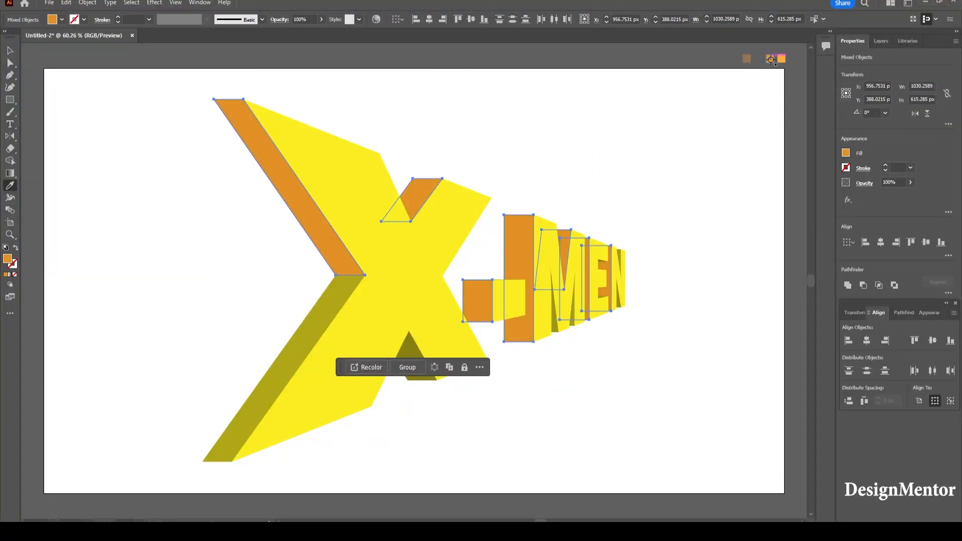
key("v")
left_click(658, 243)
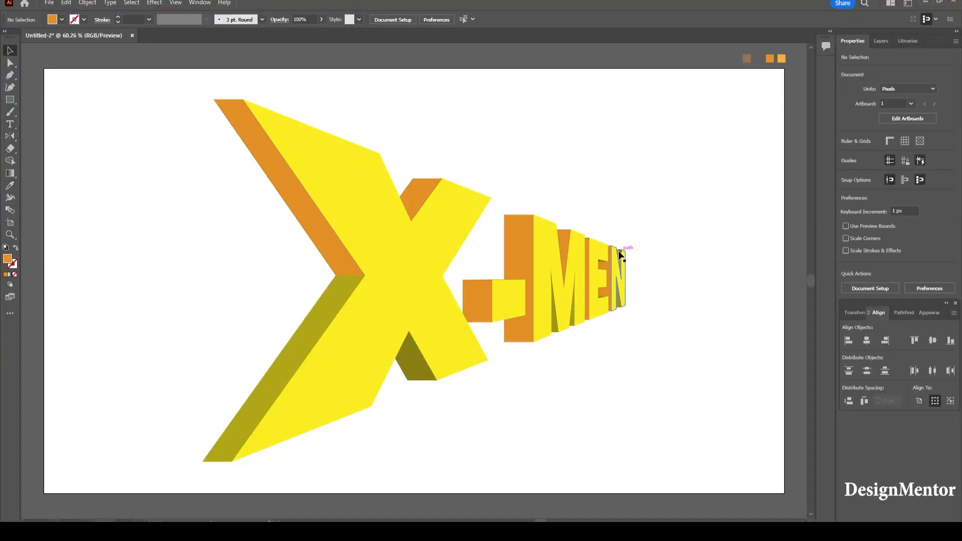
Recolour the remaining olive side faces of the E and N with the darker orange of the X using the Eyedropper
left_click(620, 254)
left_click_drag(636, 236, 619, 309)
left_click(623, 287, "shift")
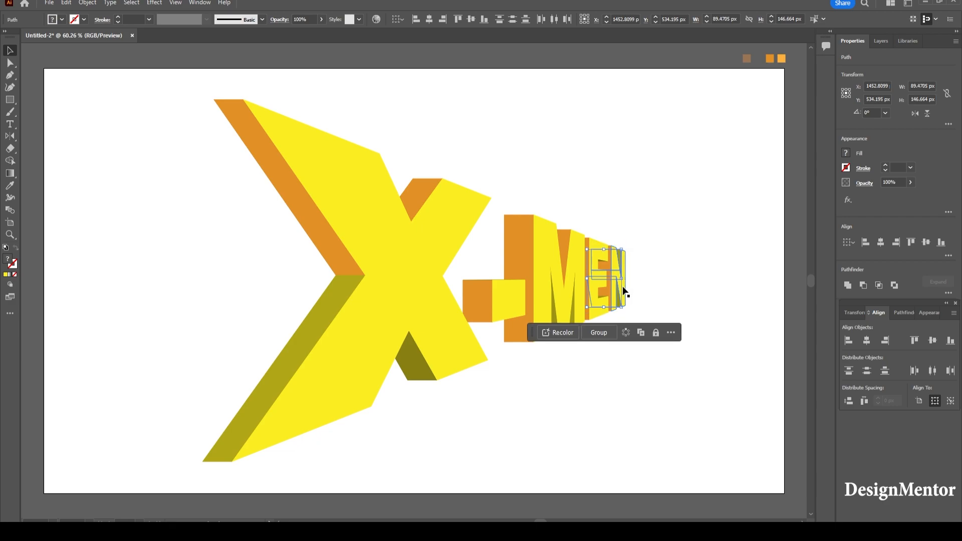
left_click_drag(637, 235, 618, 305)
left_click(622, 295, "shift")
key("i")
left_click(424, 189)
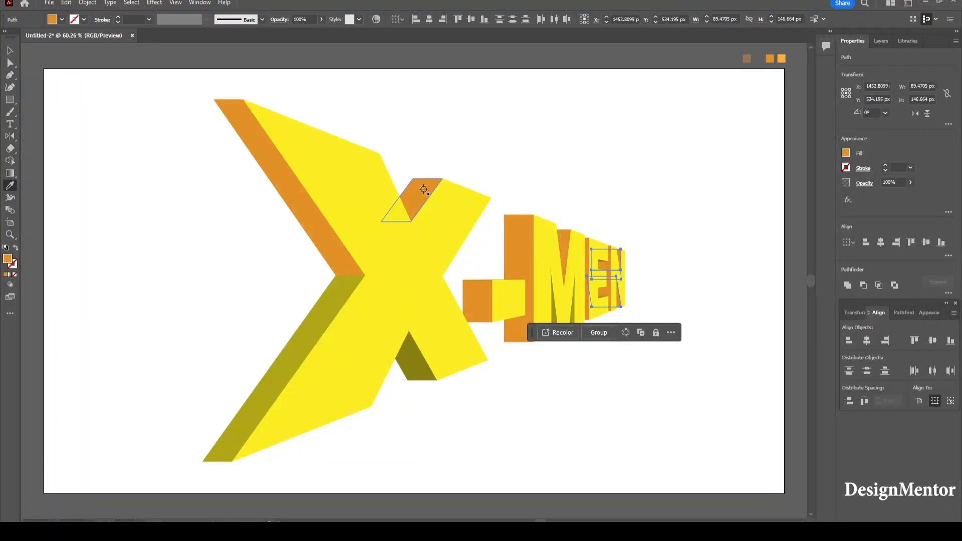
key("v")
left_click(696, 226)
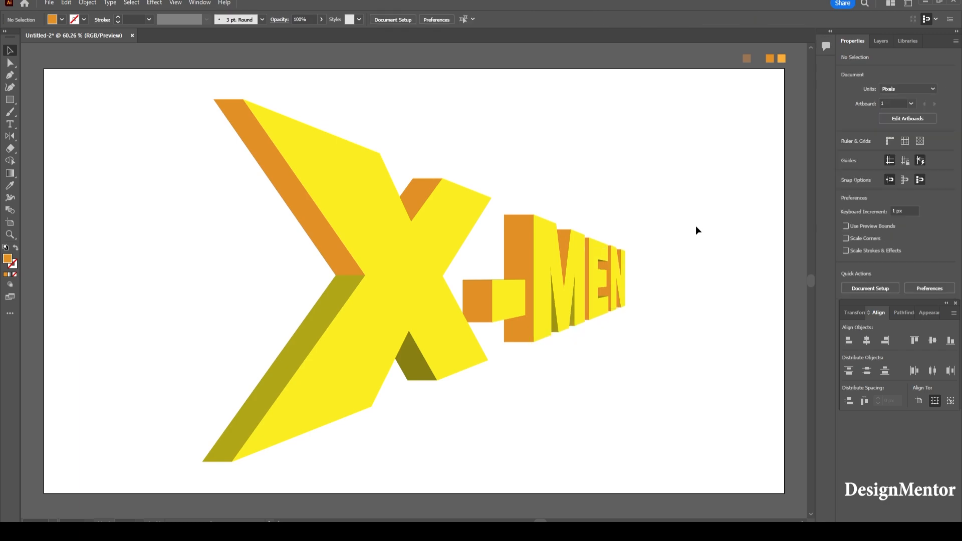
Select the remaining olive side faces of the M and recolour them with the M's darker orange using the Eyedropper
left_click_drag(553, 314, 548, 310)
left_click(561, 233, "shift")
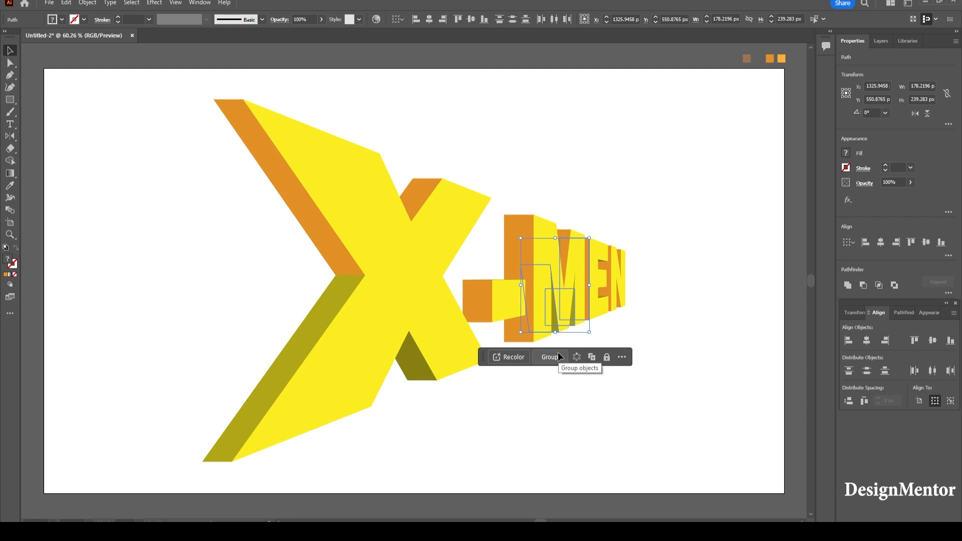
key("i")
left_click(519, 228)
key("v")
left_click(653, 397)
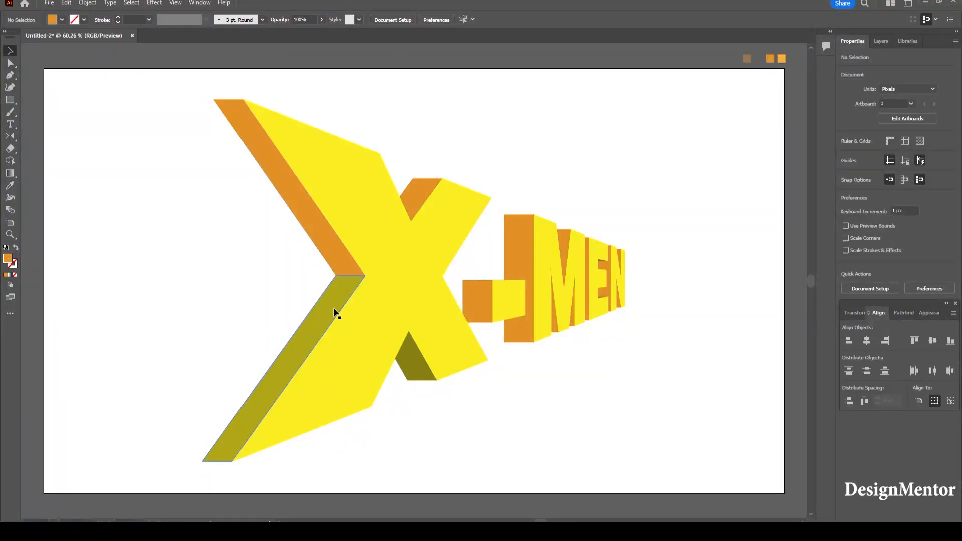
Recolour the two lower side faces of the X with the lighter orange sample using the Eyedropper
left_click(409, 363)
key("i")
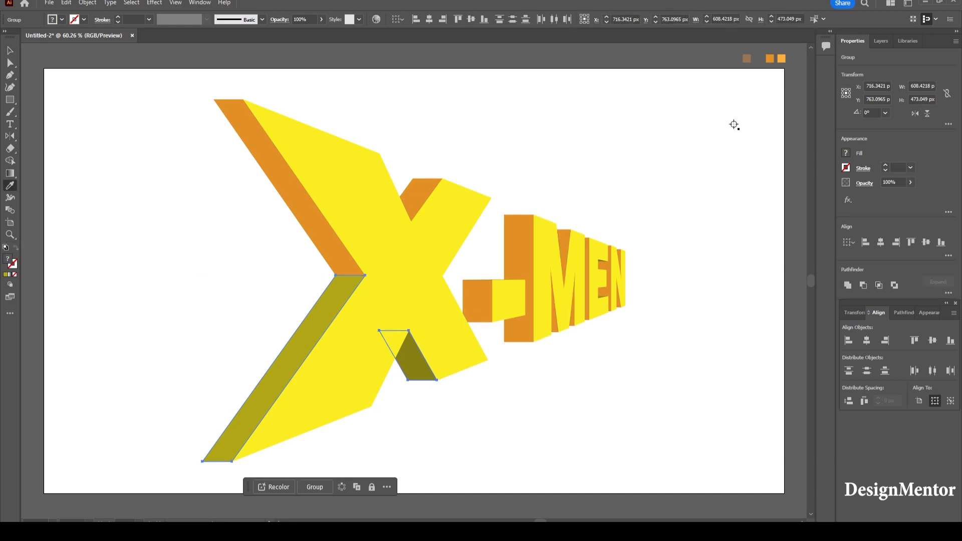
left_click(781, 58)
key("v")
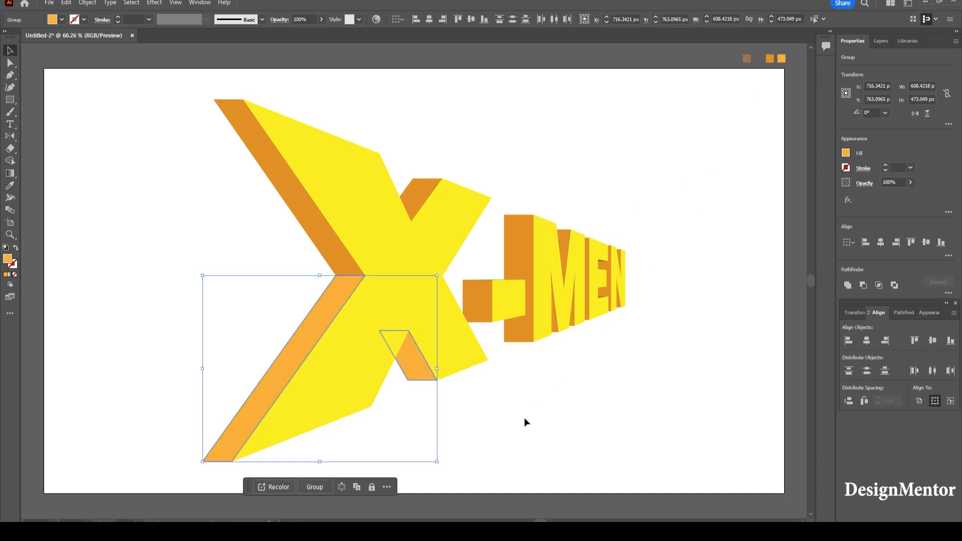
left_click(522, 421)
Select the yellow front faces of all the letters and the hyphen and give them a 2 pt stroke
left_click(424, 233)
left_click(516, 290, "shift")
left_click(576, 258, "shift")
left_click(596, 251, "shift")
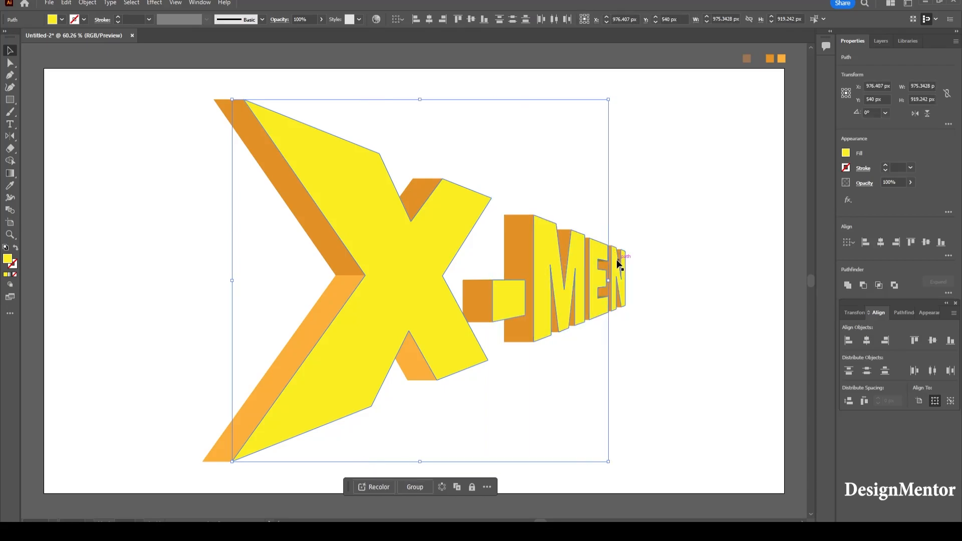
left_click(620, 265, "shift")
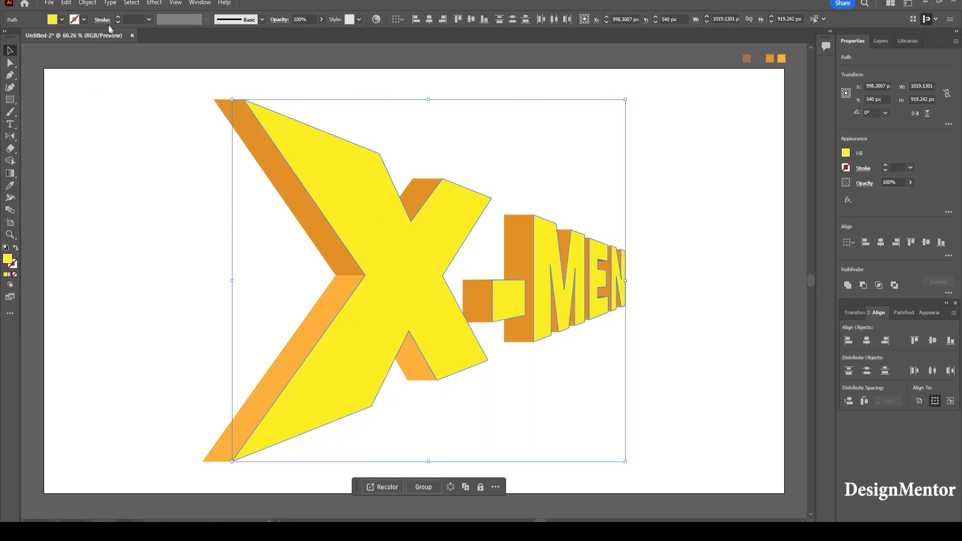
left_click(129, 21)
type("2")
key("Return")
Align the stroke of the selected front faces to the inside
left_click(98, 20)
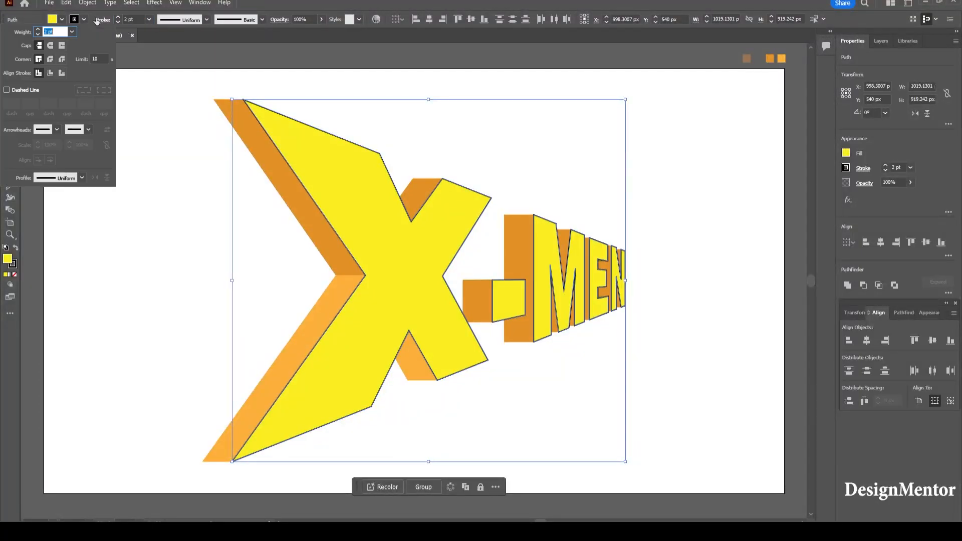
left_click(50, 73)
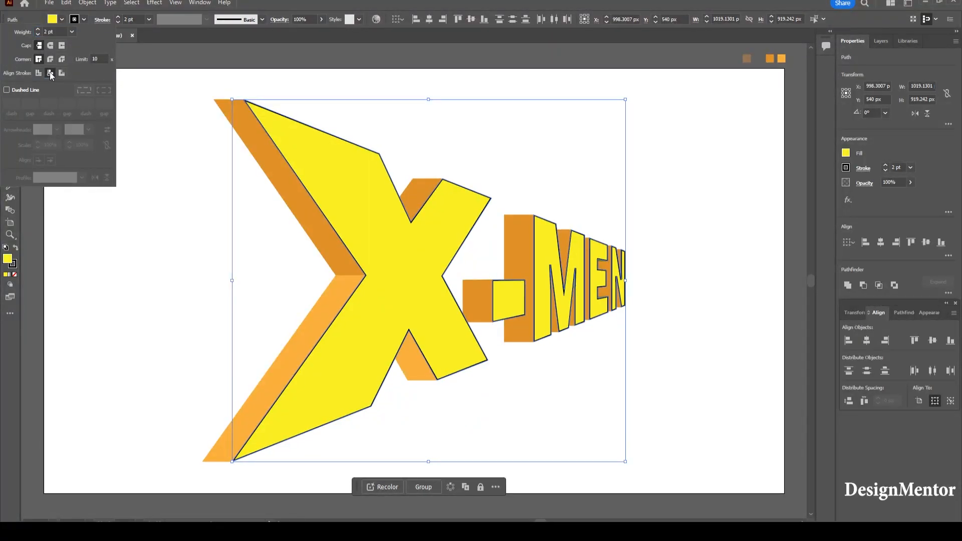
key("Escape")
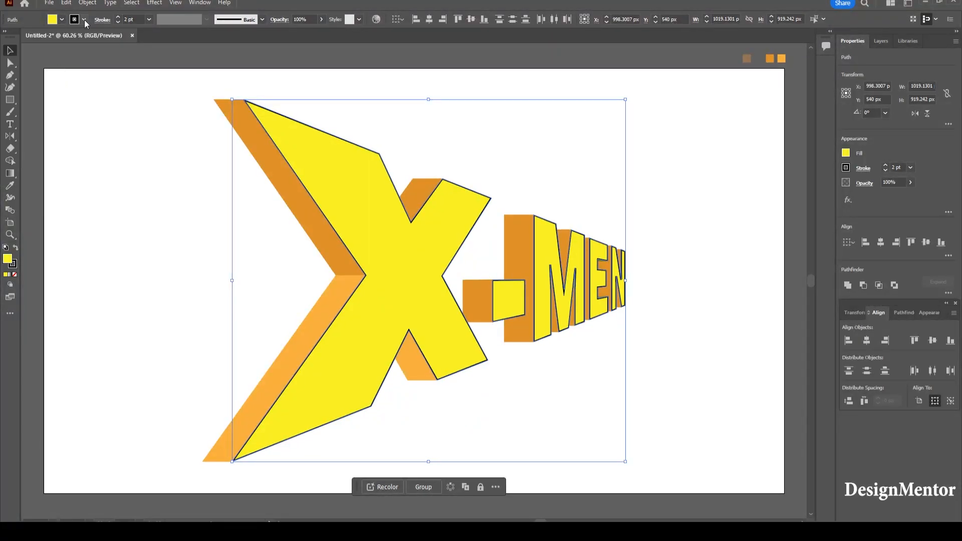
left_click(61, 20)
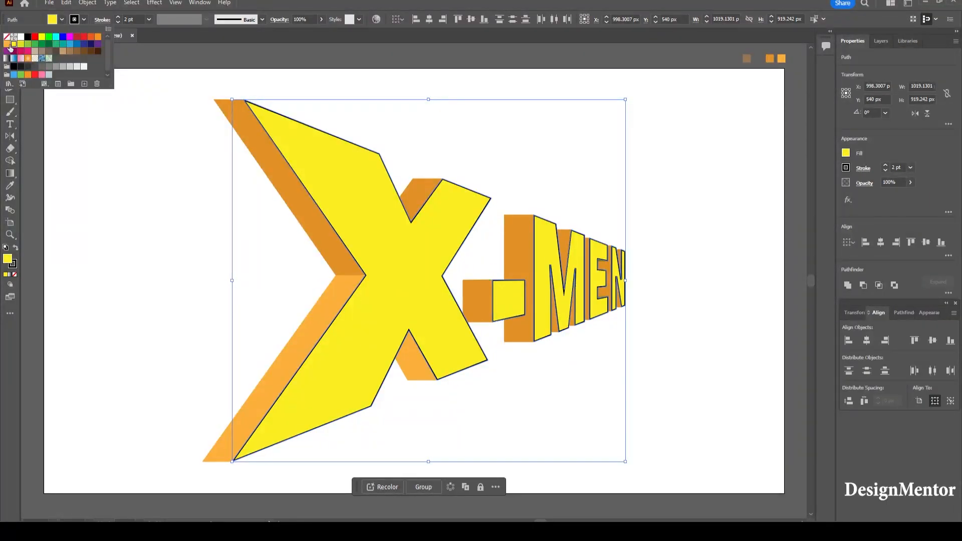
left_click(7, 36)
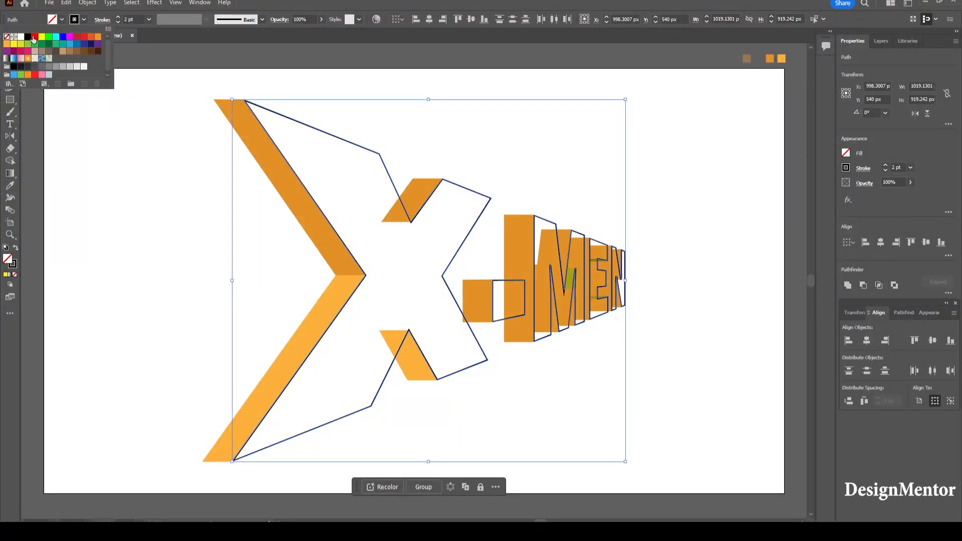
left_click(62, 21)
left_click(58, 20)
left_click(59, 20)
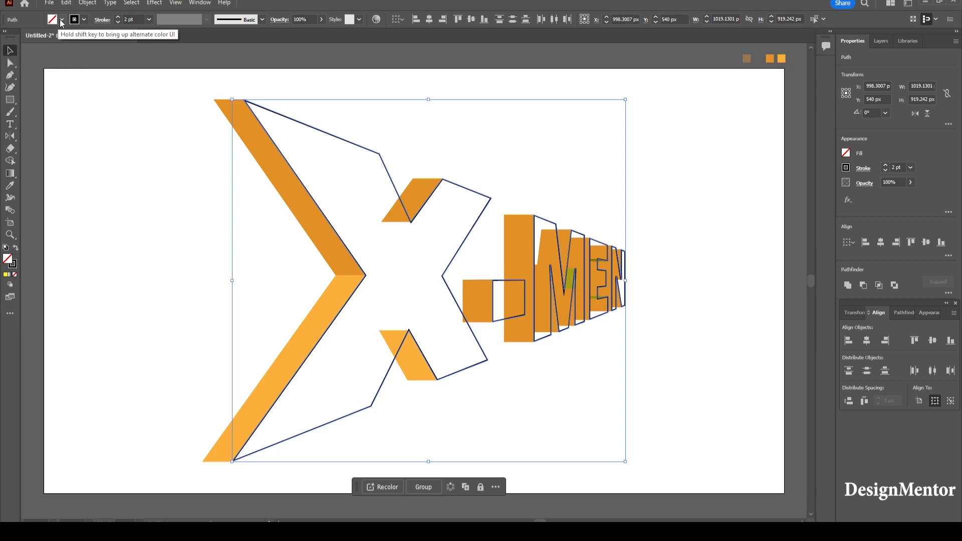
left_click(59, 21)
left_click(41, 36)
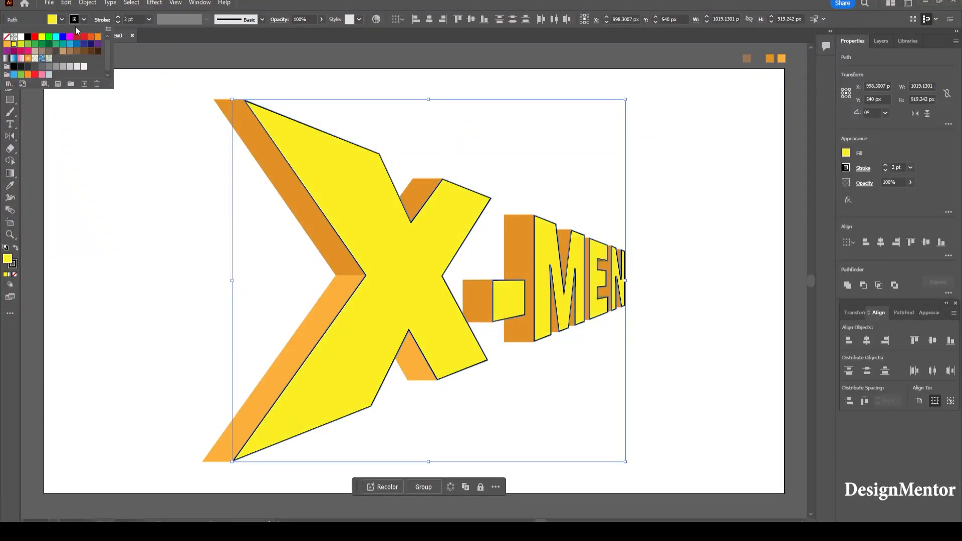
Change the stroke colour of the front faces to a medium grey swatch and deselect the lettering
left_click(84, 21)
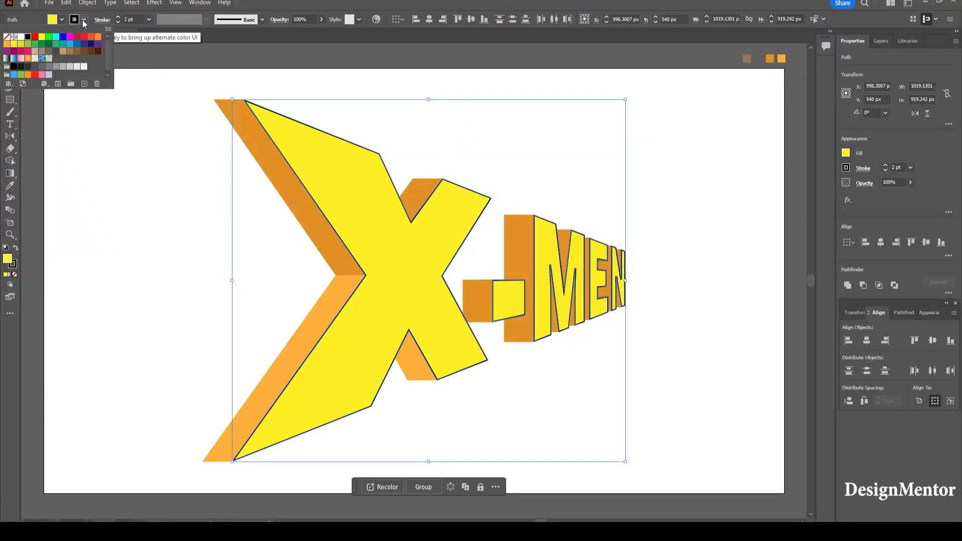
left_click(55, 67)
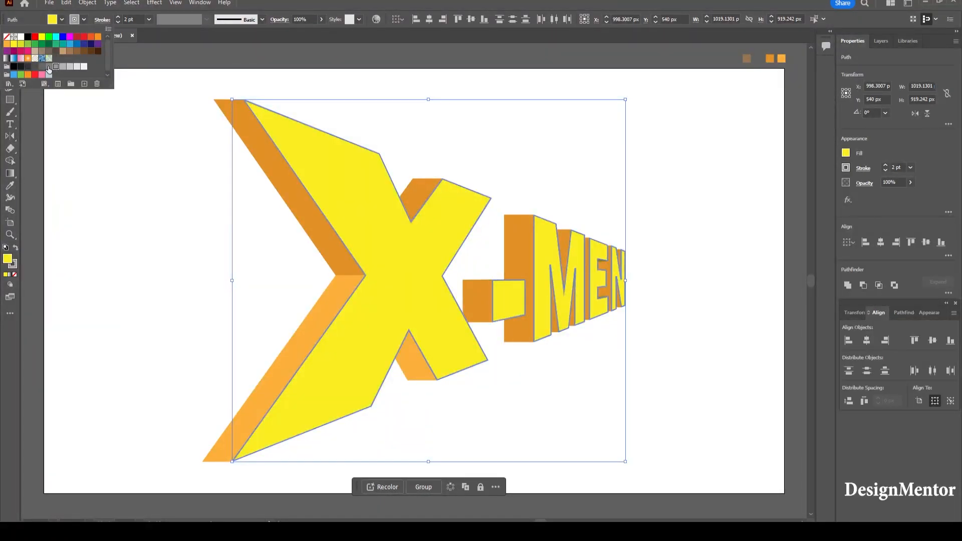
left_click(145, 59)
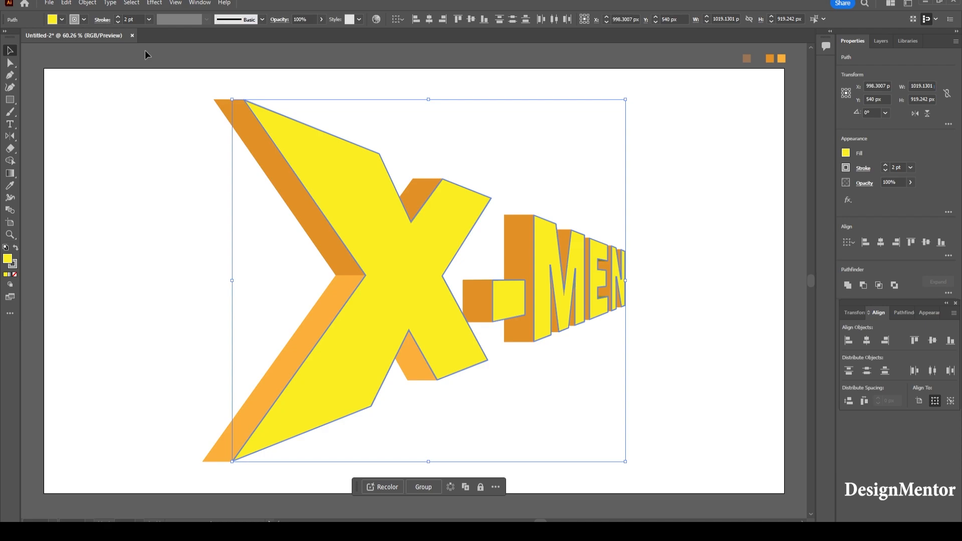
left_click(145, 50)
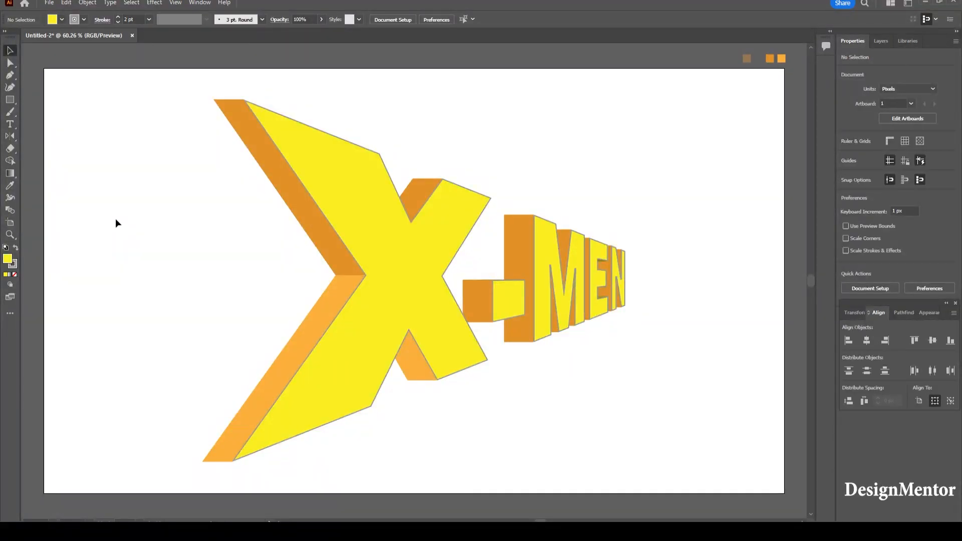
left_click(343, 159)
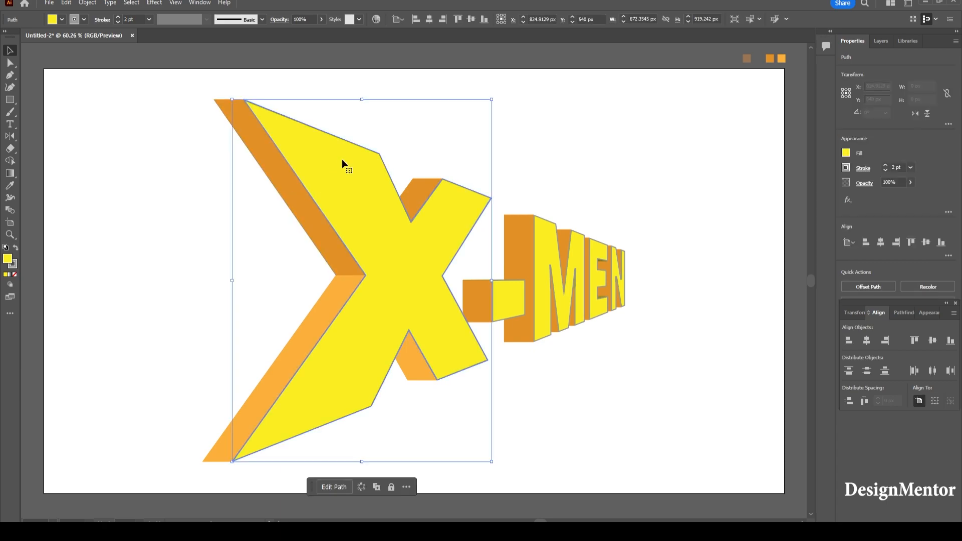
left_click(676, 179)
Select the front faces of all the letters and the hyphen and apply the Heavy Golden Dawn Clean material from 3D and Materials
left_click(402, 260)
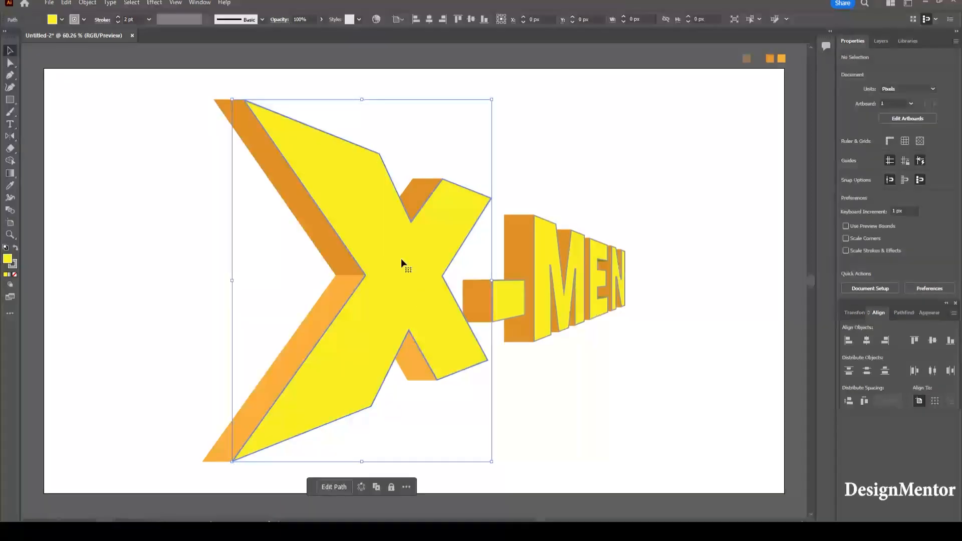
left_click(505, 299, "shift")
left_click(547, 253, "shift")
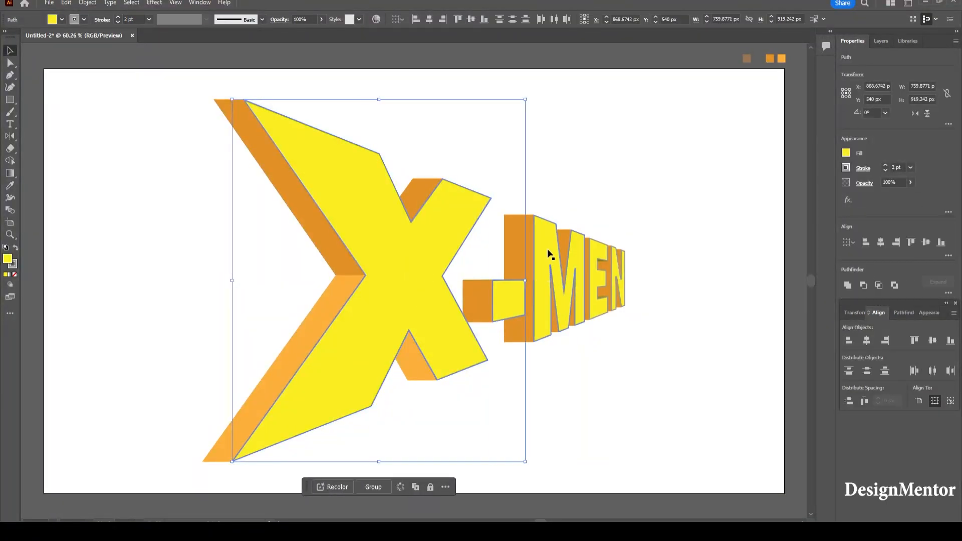
left_click(595, 256, "shift")
left_click(614, 269, "shift")
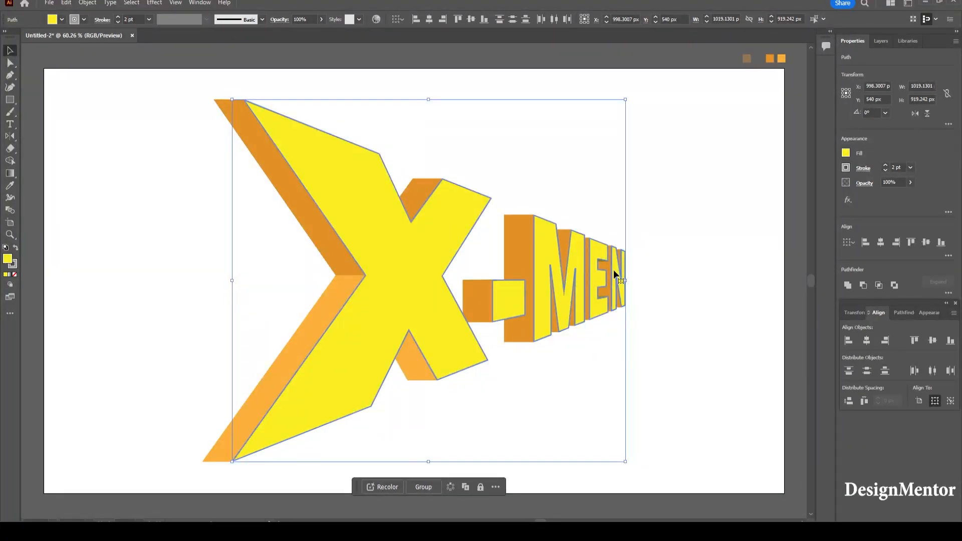
left_click(200, 3)
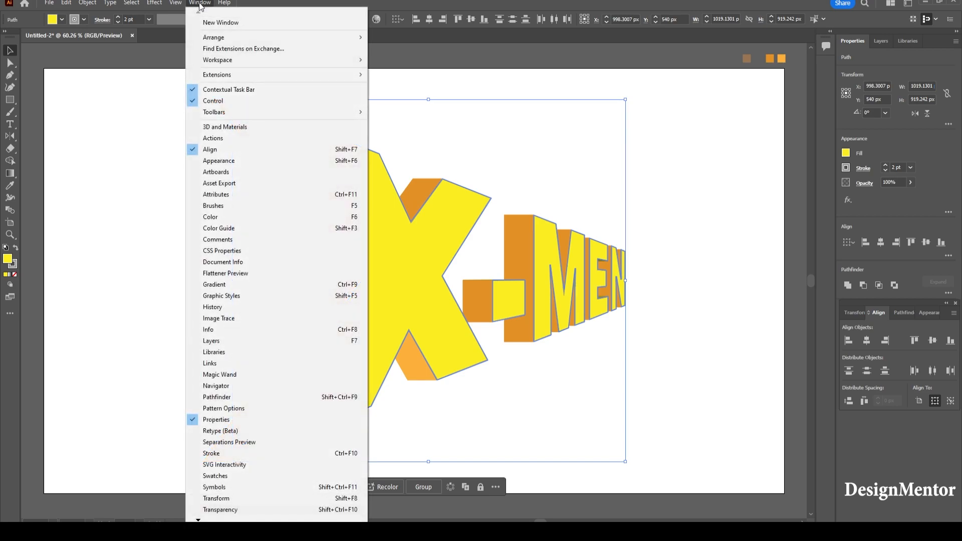
left_click(269, 128)
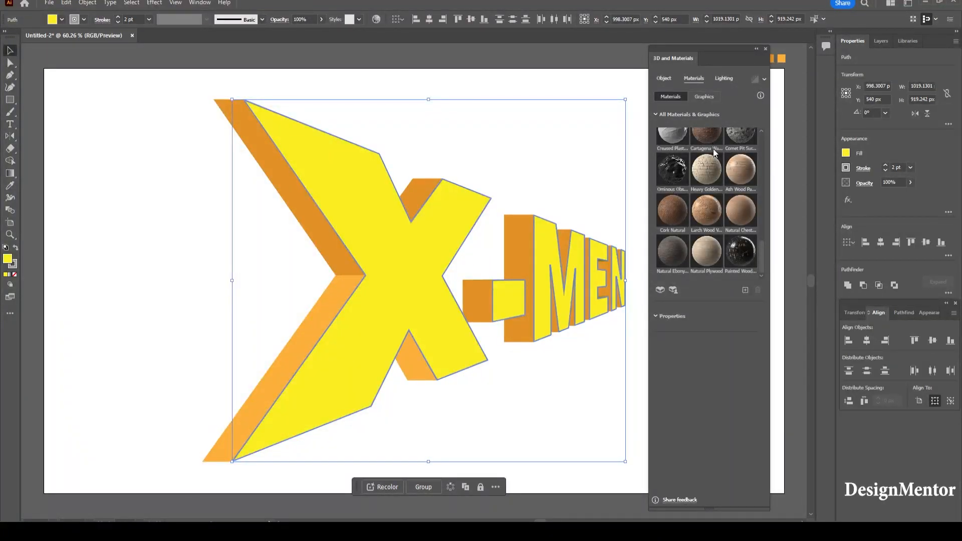
scroll(708, 263, "up", 10)
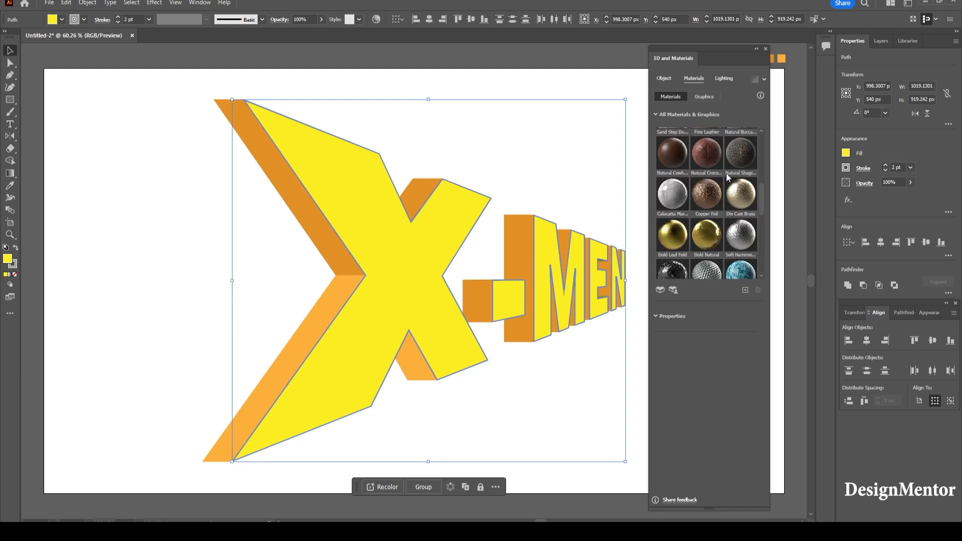
left_click(664, 78)
left_click(693, 78)
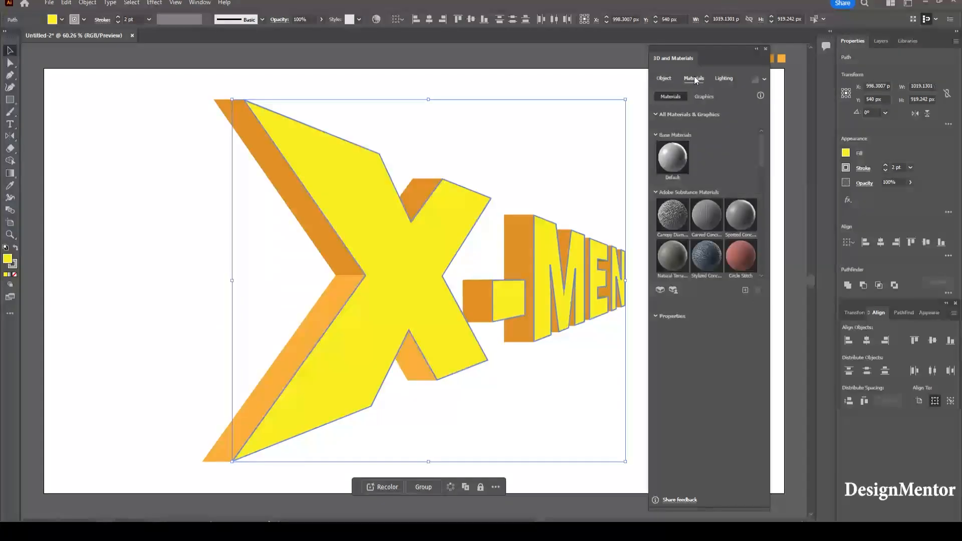
left_click_drag(761, 155, 769, 260)
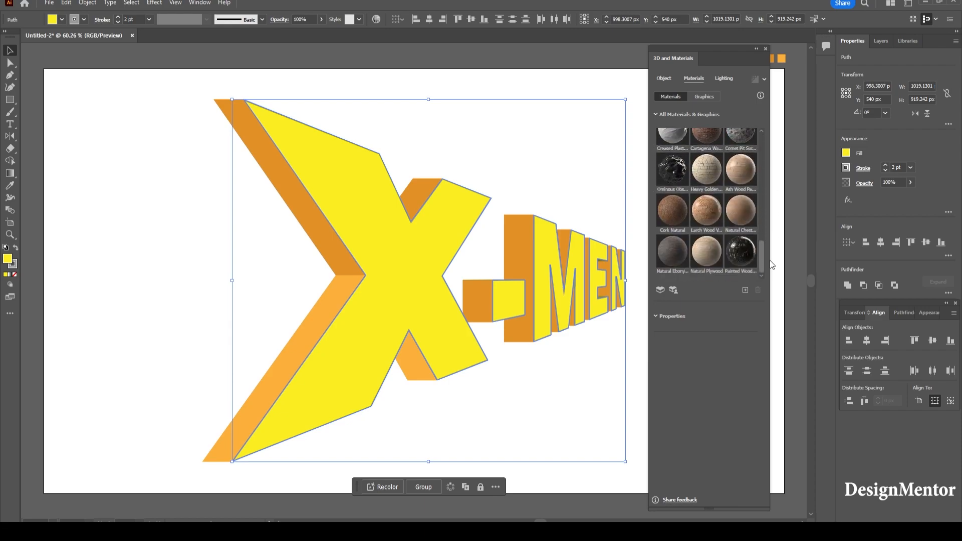
left_click(705, 172)
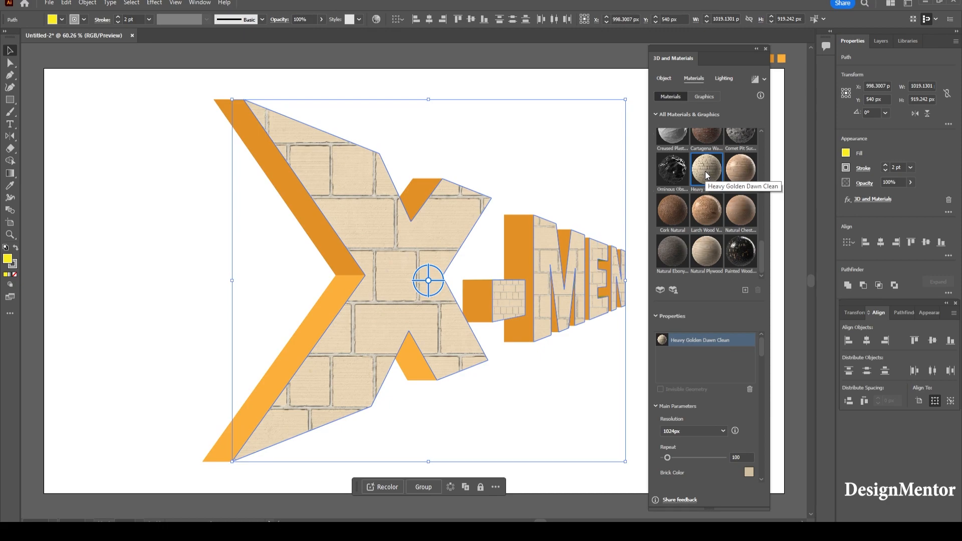
left_click(766, 49)
left_click(626, 52)
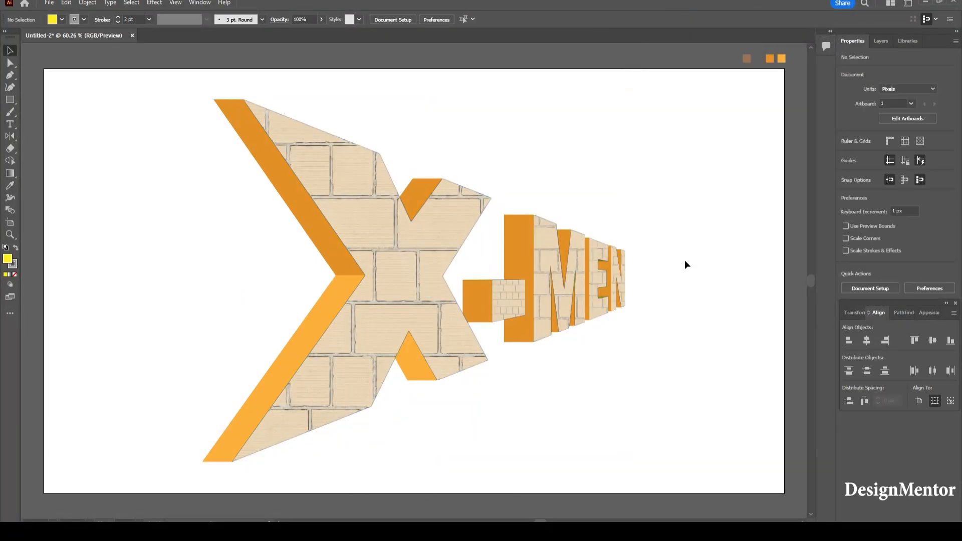
Create a 1920 × 1080 px rectangle with no stroke, filled with the brown sample colour
left_click(83, 19)
left_click(7, 38)
key("i")
left_click(747, 59)
left_click(10, 100)
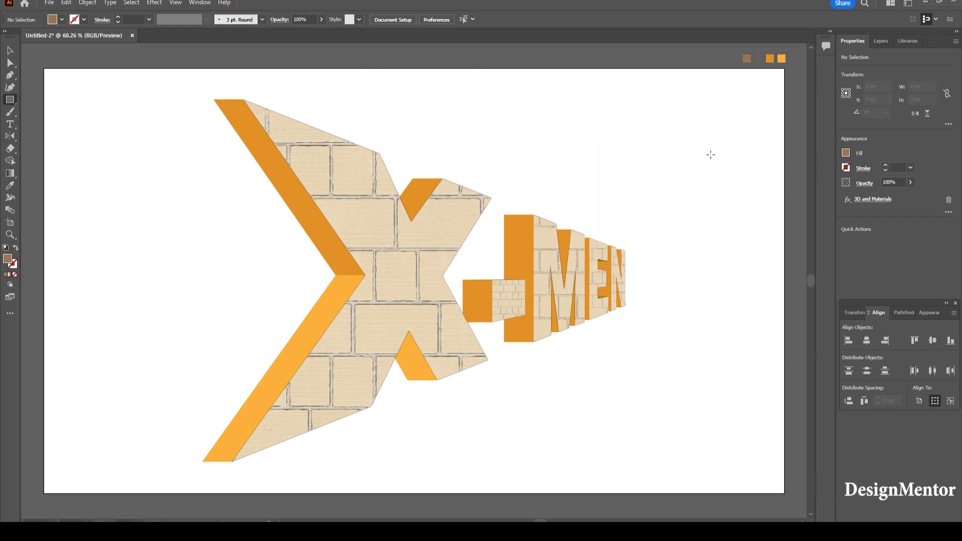
left_click(674, 174)
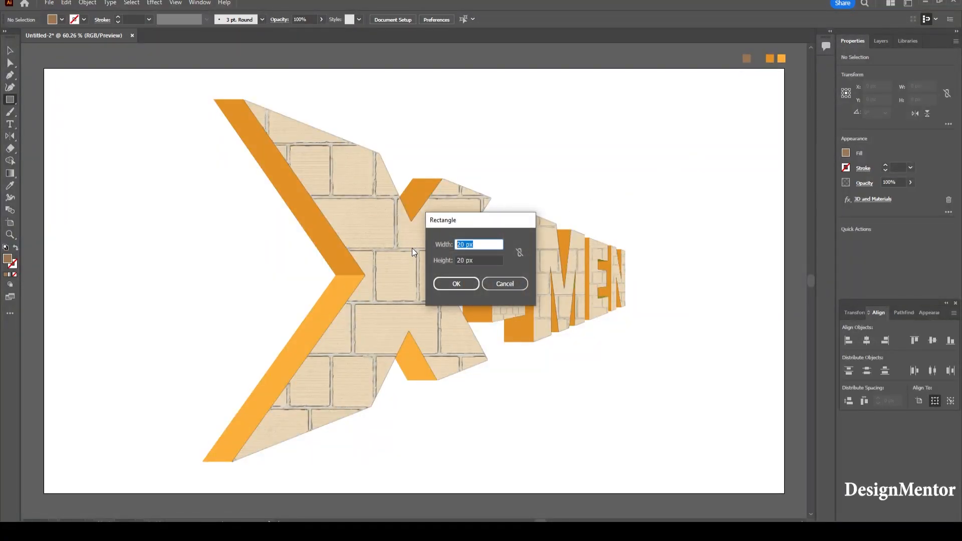
type("1920")
key("Tab")
type("1080")
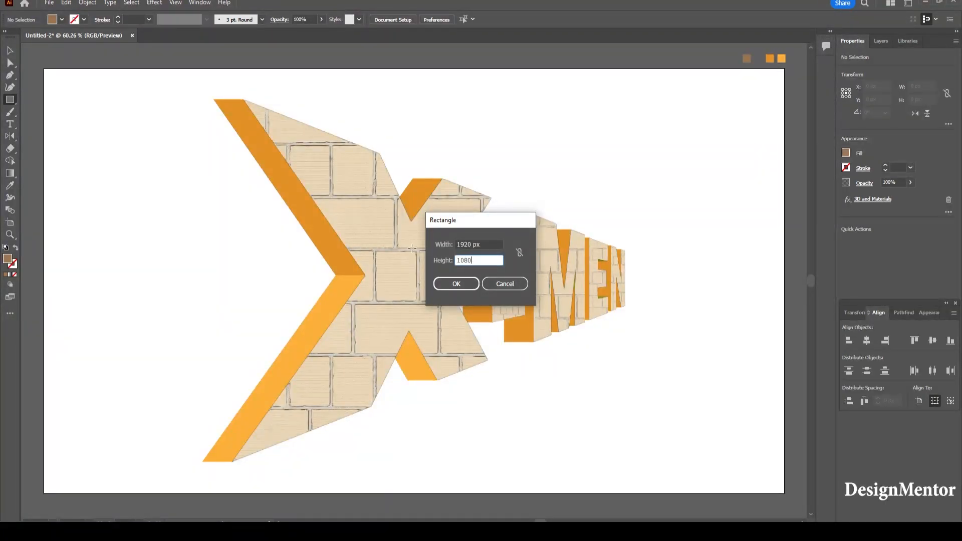
key("Return")
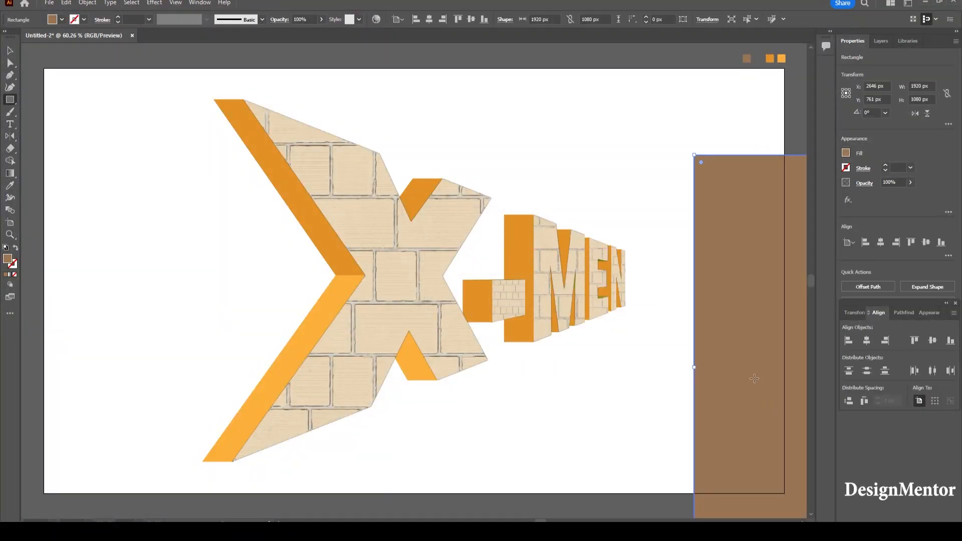
Send the brown rectangle behind the lettering and centre it horizontally and vertically on the artboard
key("v")
right_click(742, 369)
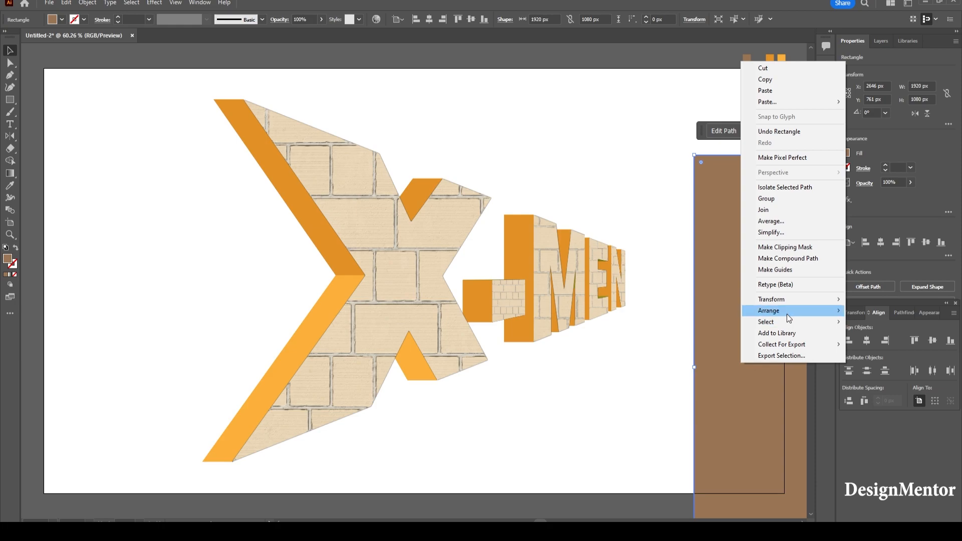
mouse_move(791, 314)
left_click(661, 344)
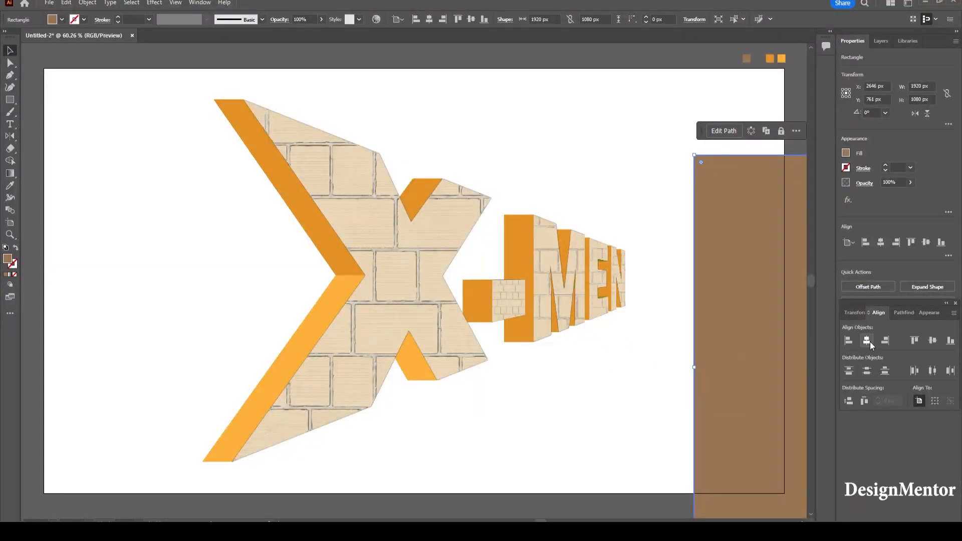
left_click(868, 341)
left_click(932, 342)
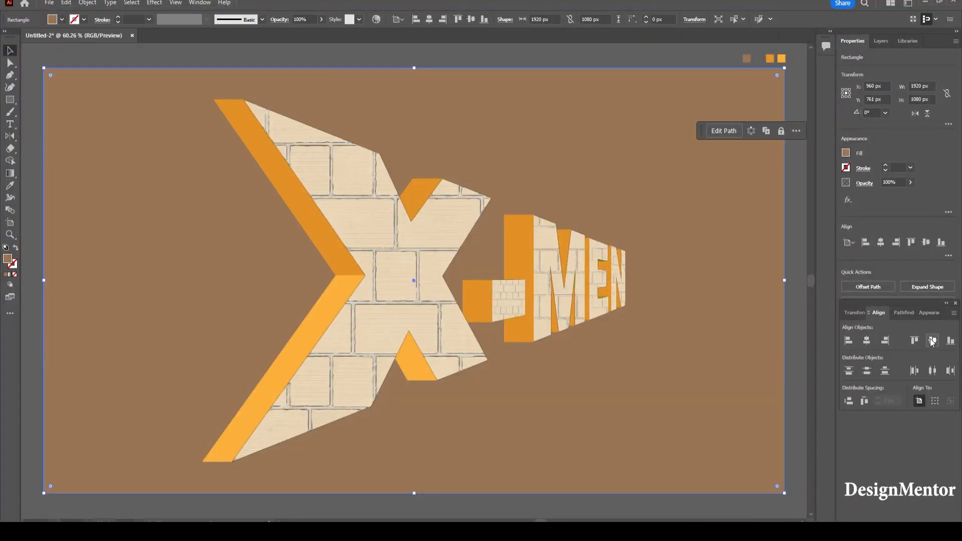
left_click(567, 509)
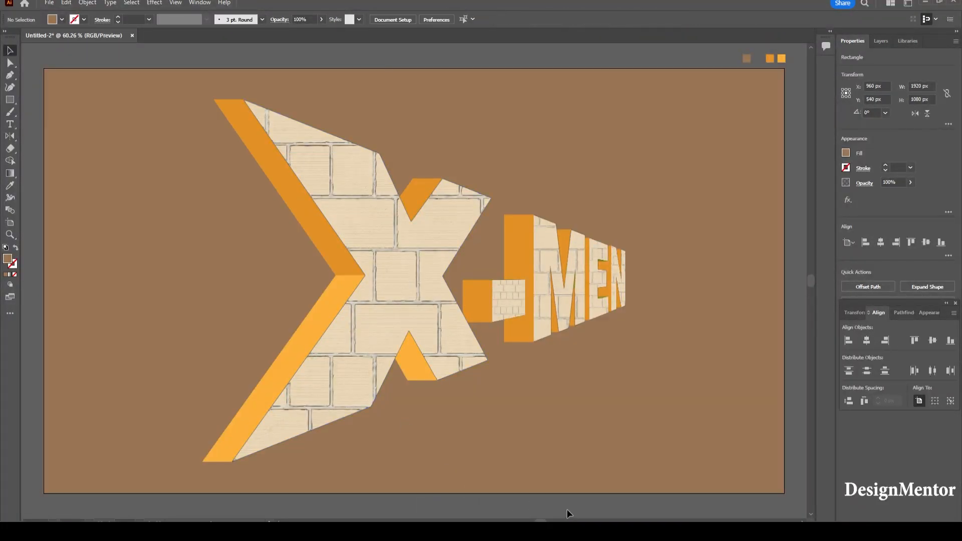
Select the brown background rectangle and lock it
left_click(70, 118)
left_click(87, 3)
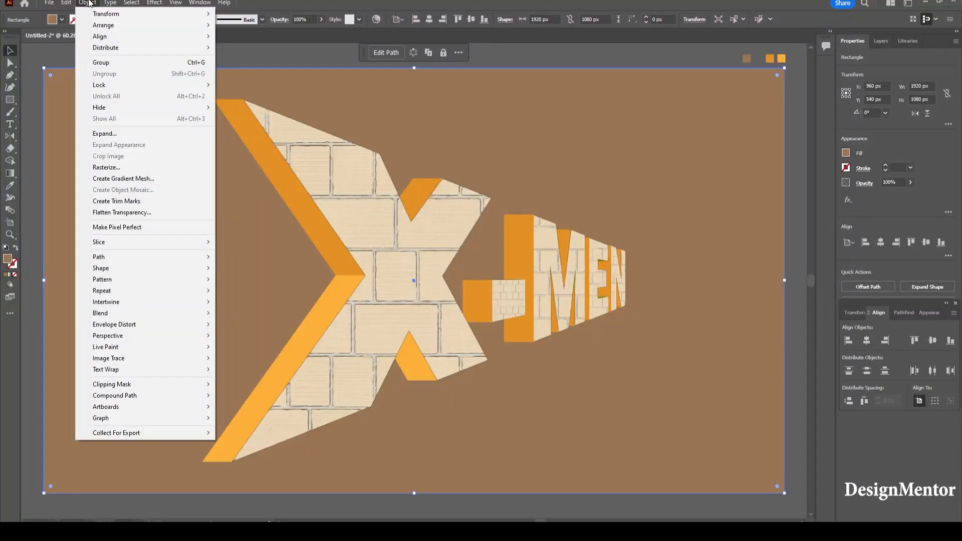
mouse_move(103, 85)
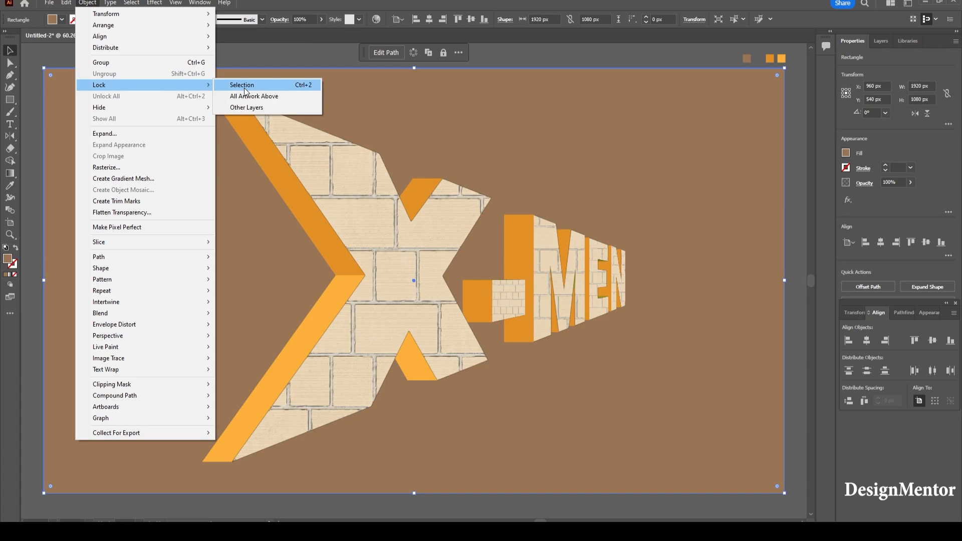
left_click(244, 86)
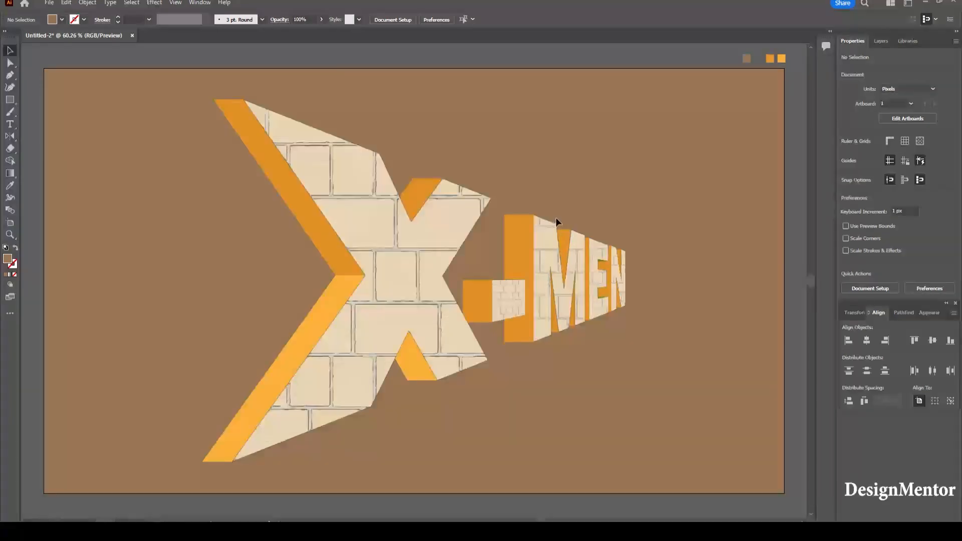
left_click(557, 262)
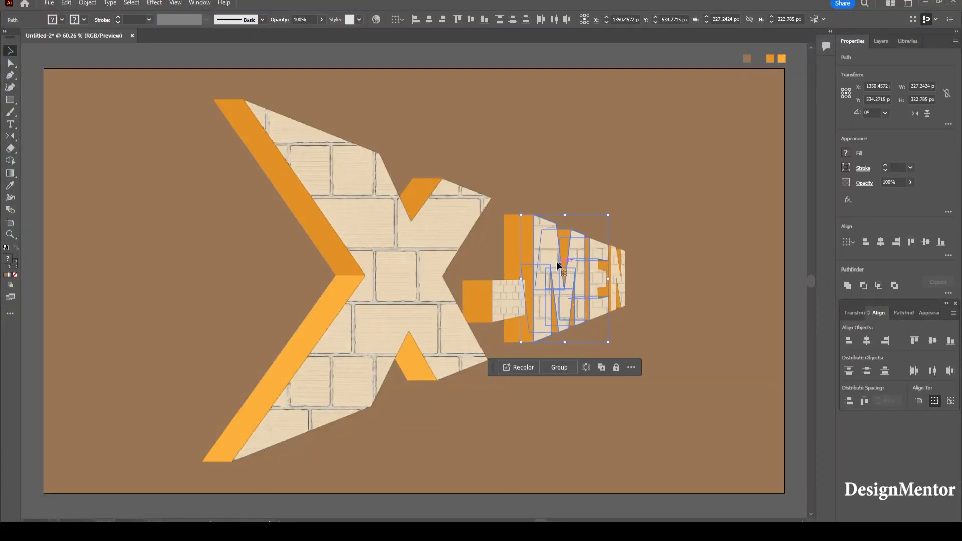
left_click(540, 228)
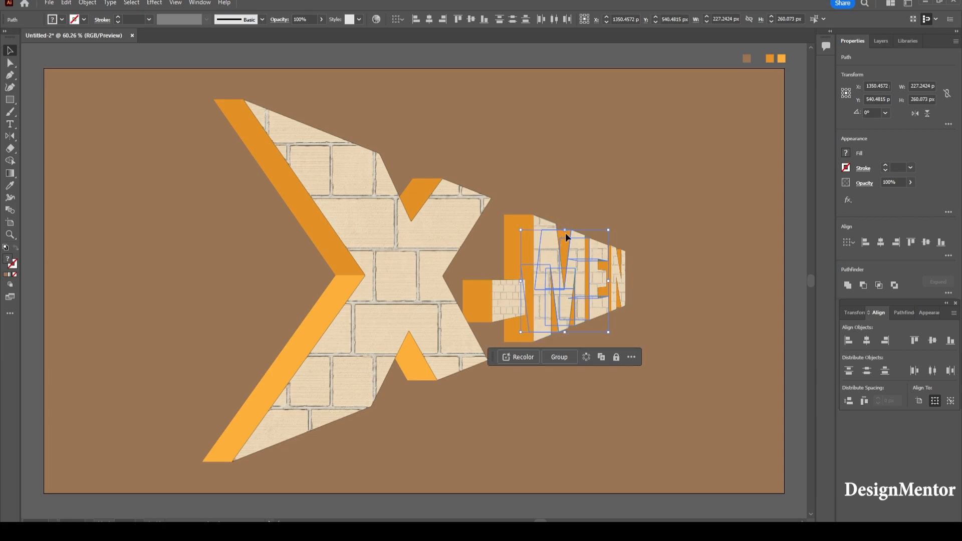
left_click_drag(564, 234, 564, 241)
left_click(553, 325)
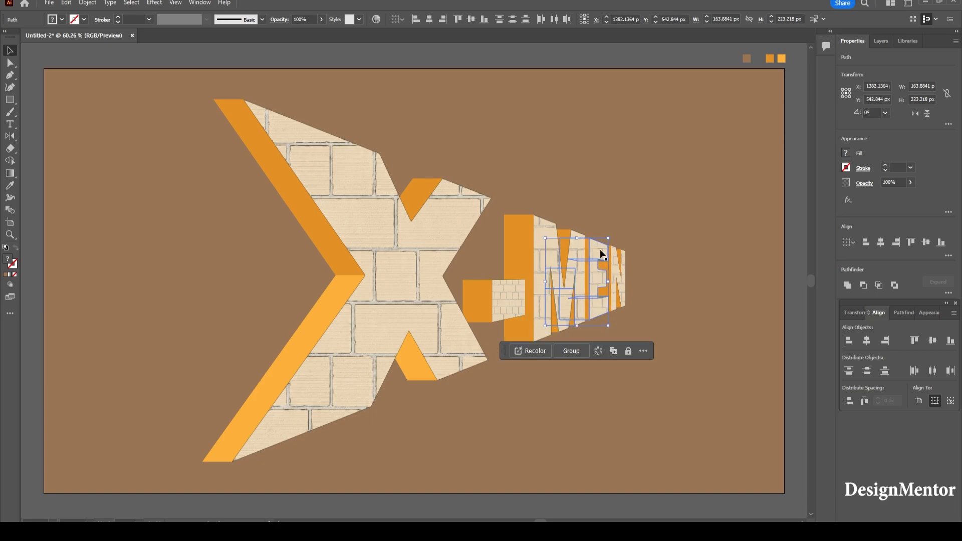
left_click(570, 333)
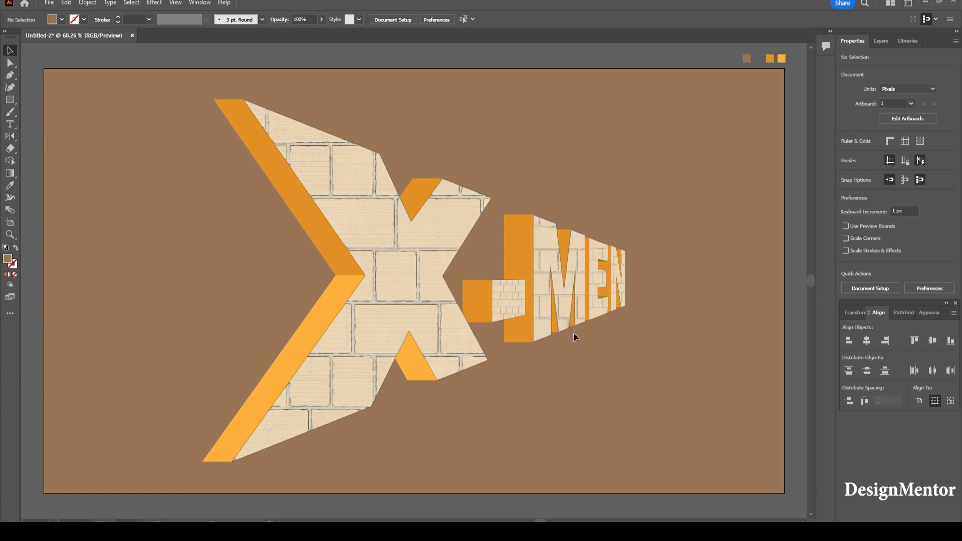
left_click(573, 332)
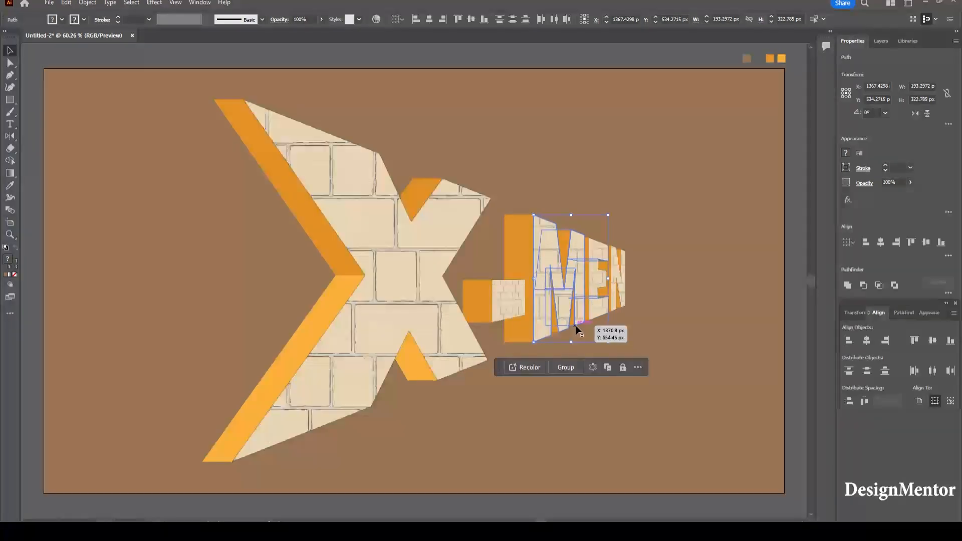
left_click(541, 228)
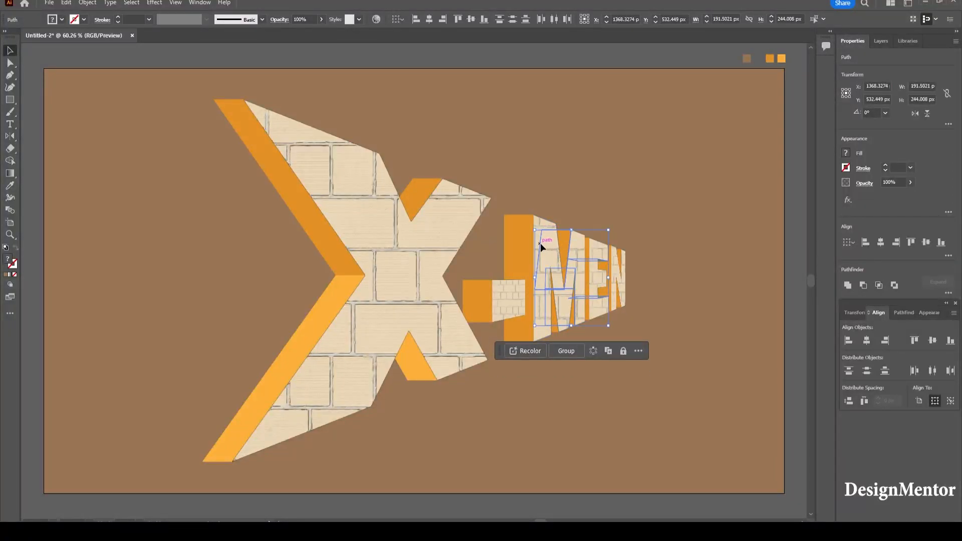
left_click(565, 240, "shift")
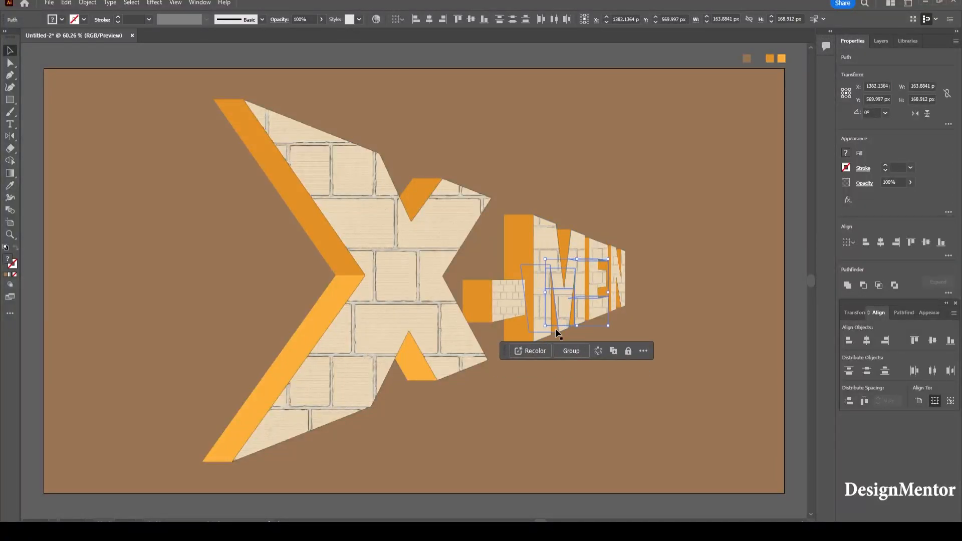
left_click(556, 322, "shift")
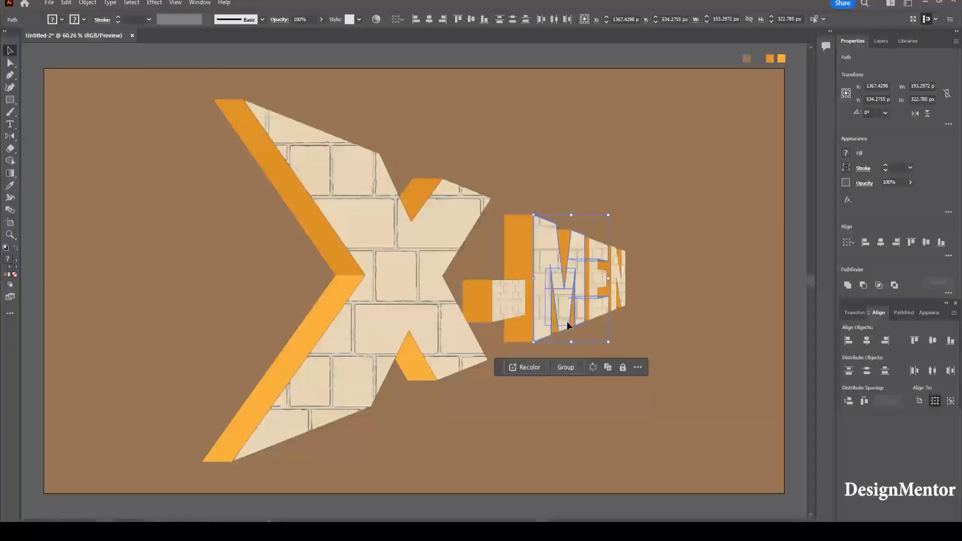
left_click(679, 297)
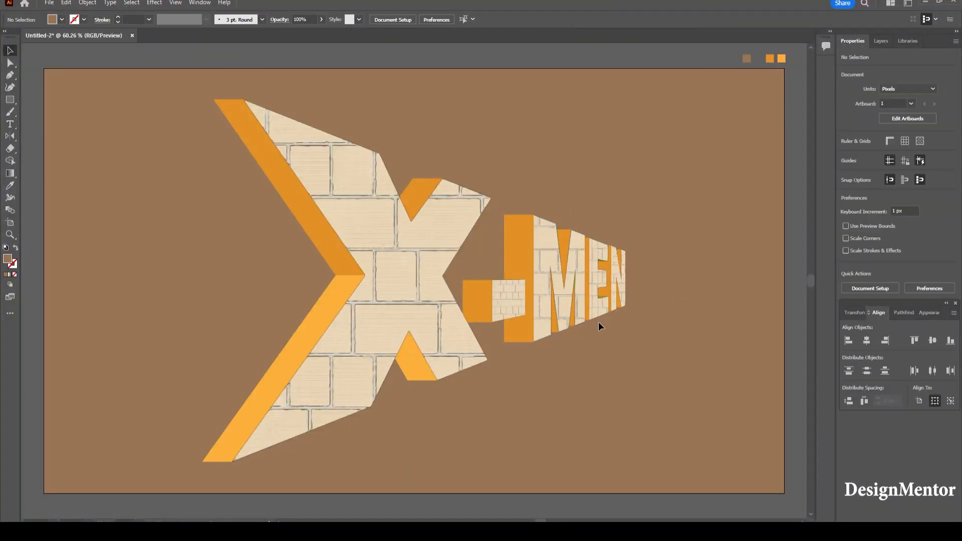
left_click_drag(599, 321, 629, 269)
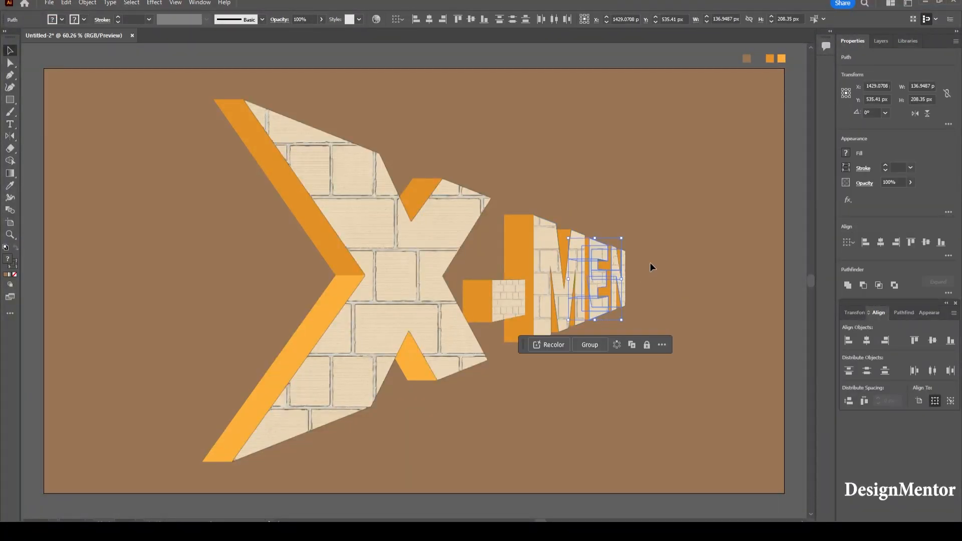
left_click(651, 262)
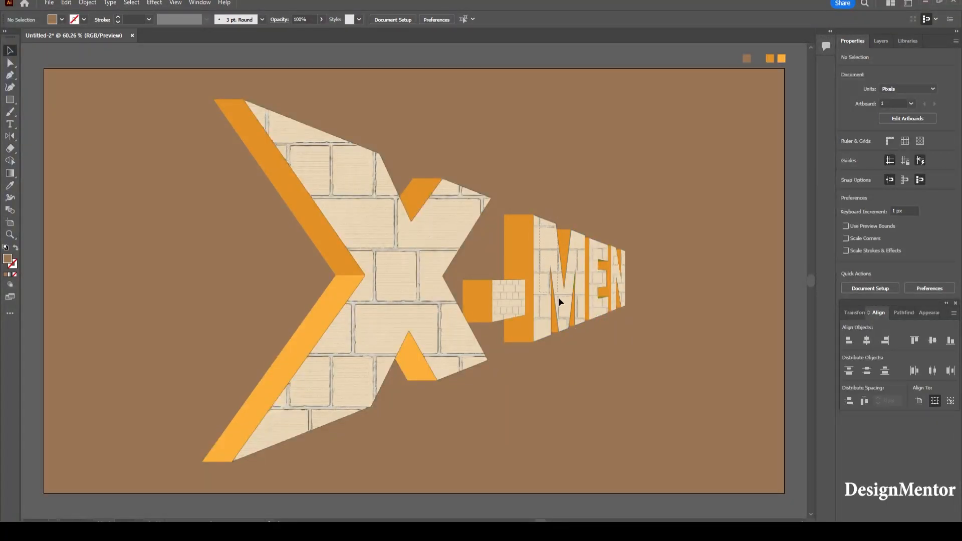
Select only the inner side faces of the M and unite them into a single shape
left_click(563, 339)
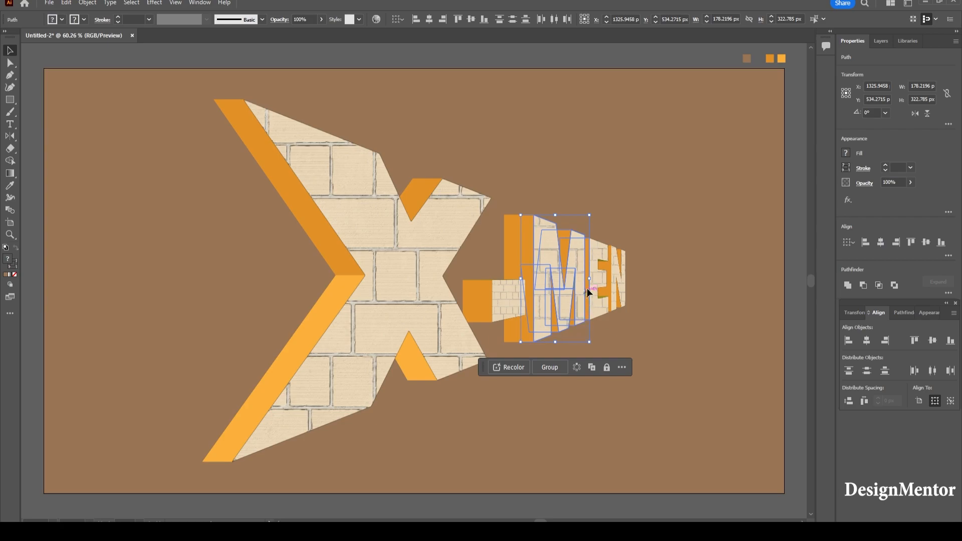
left_click_drag(589, 242, 584, 243)
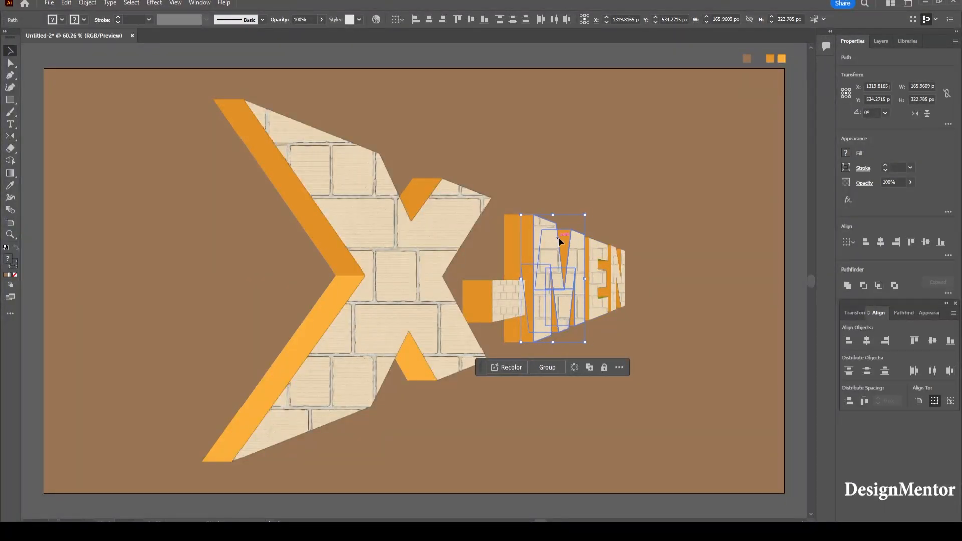
left_click(512, 231)
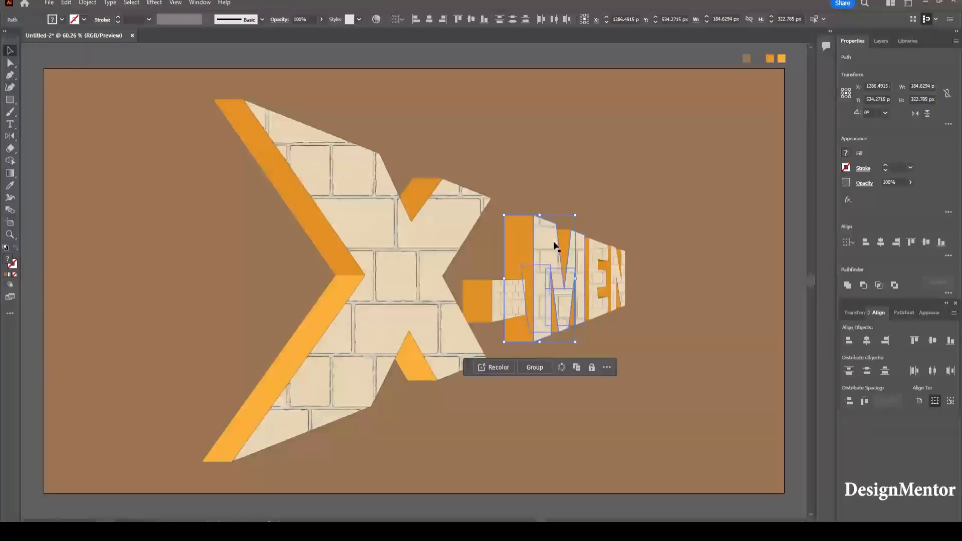
left_click(520, 328)
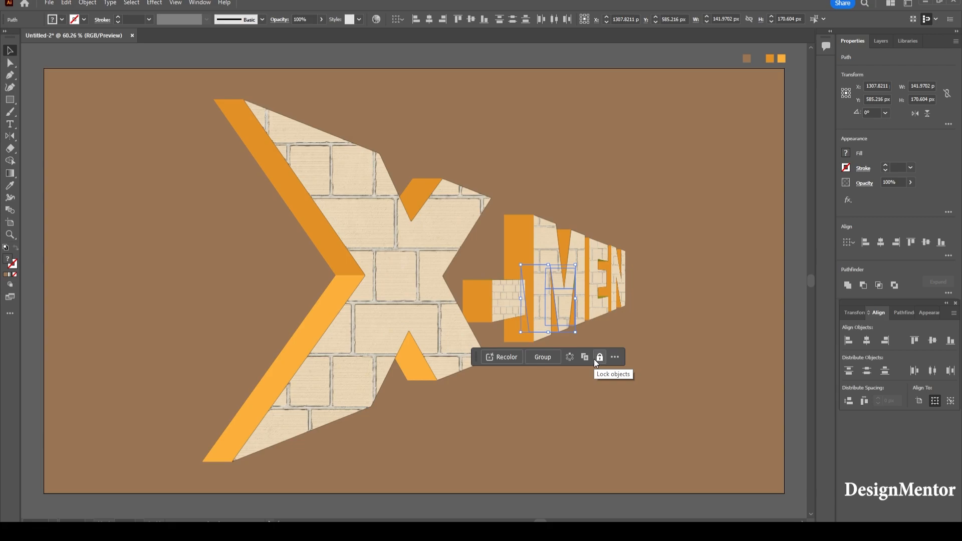
left_click(847, 285)
left_click(645, 353)
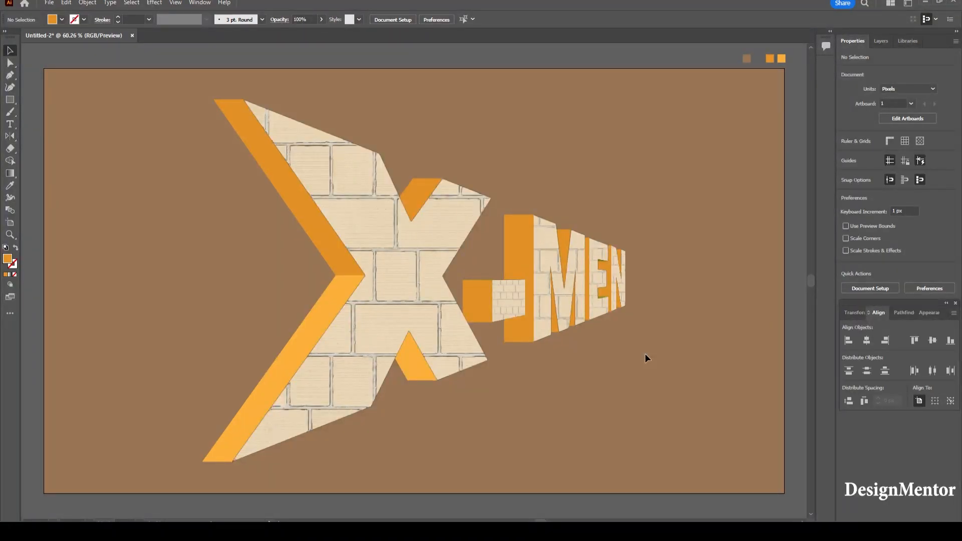
left_click(599, 320)
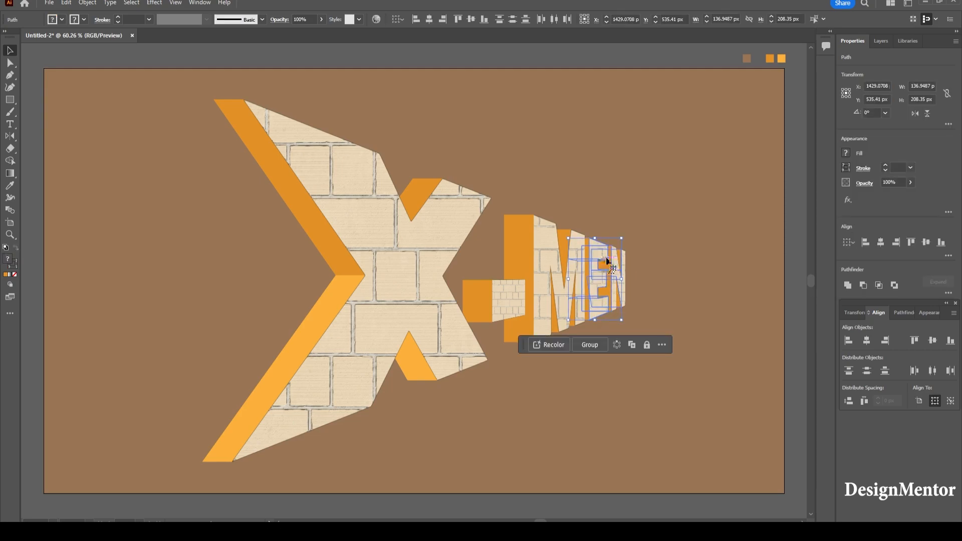
left_click_drag(616, 263, 620, 262)
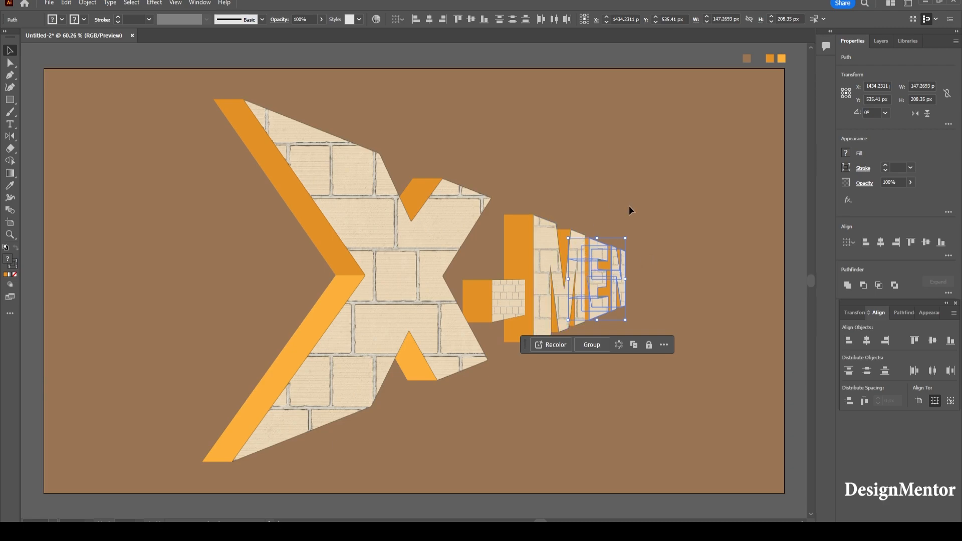
left_click_drag(592, 243, 592, 251)
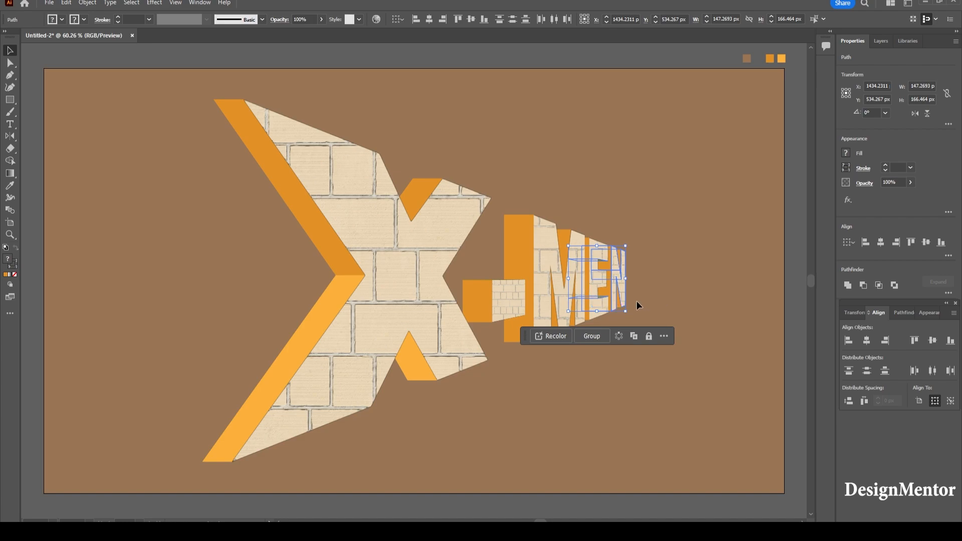
key("slash")
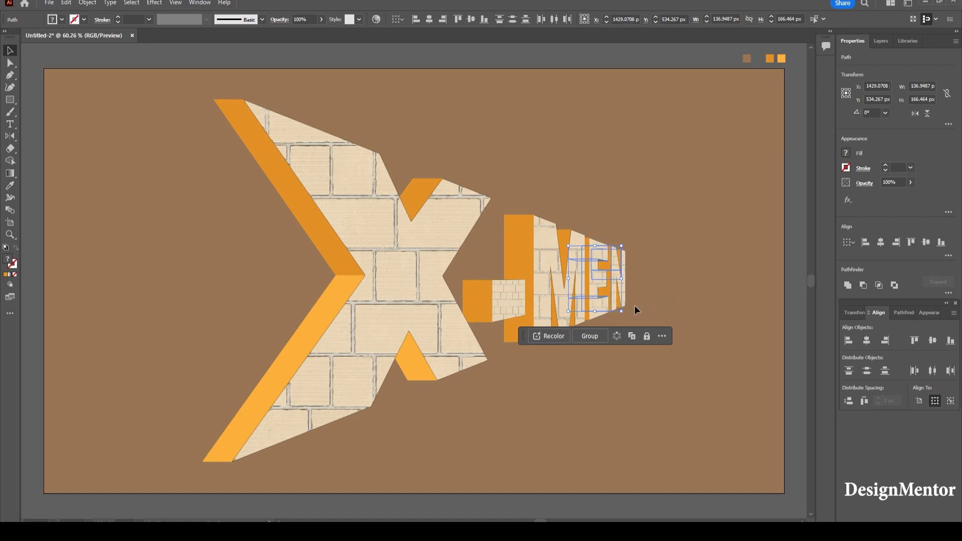
left_click_drag(615, 311, 615, 319)
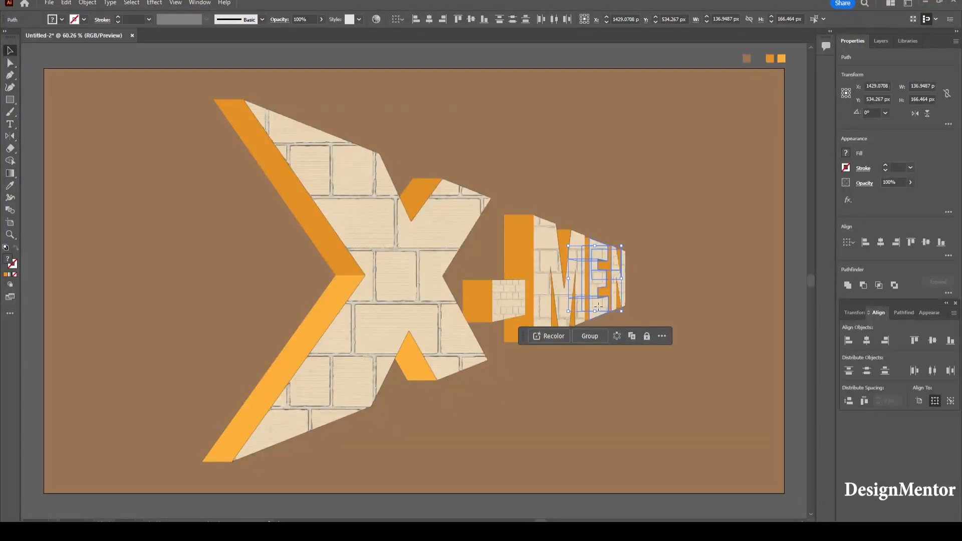
left_click(699, 308)
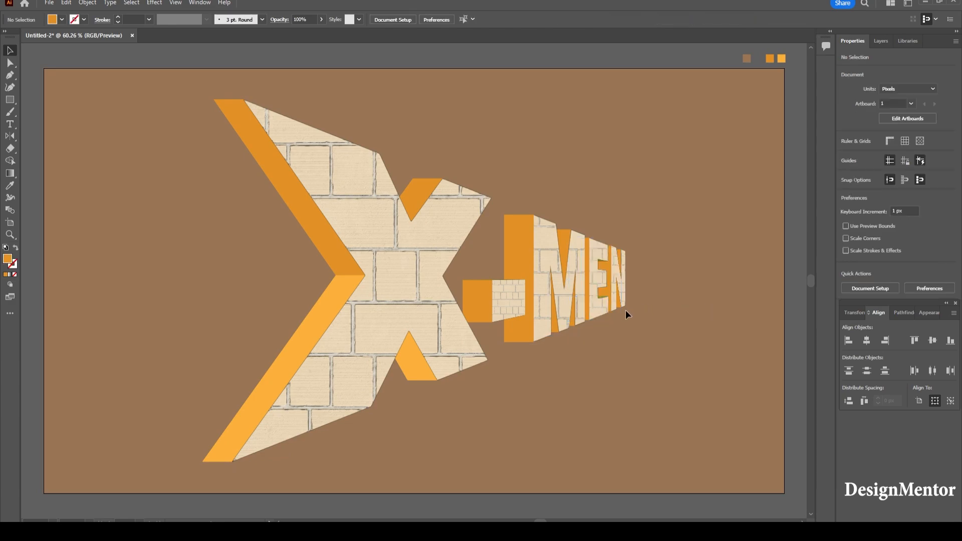
Recolour the olive side face in the lower gap of the E with the orange sampled from the hyphen's side face
left_click(600, 297)
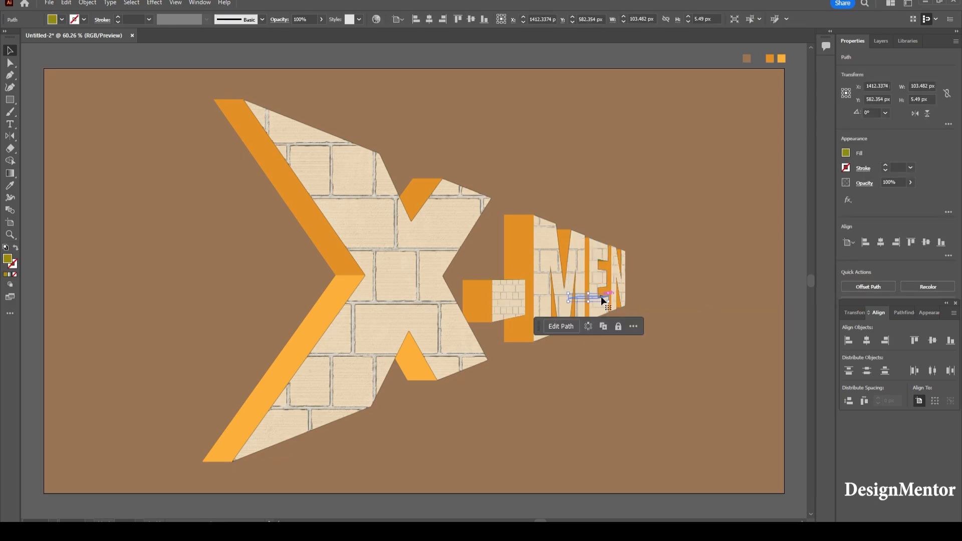
key("i")
left_click(477, 297)
key("v")
left_click(660, 354)
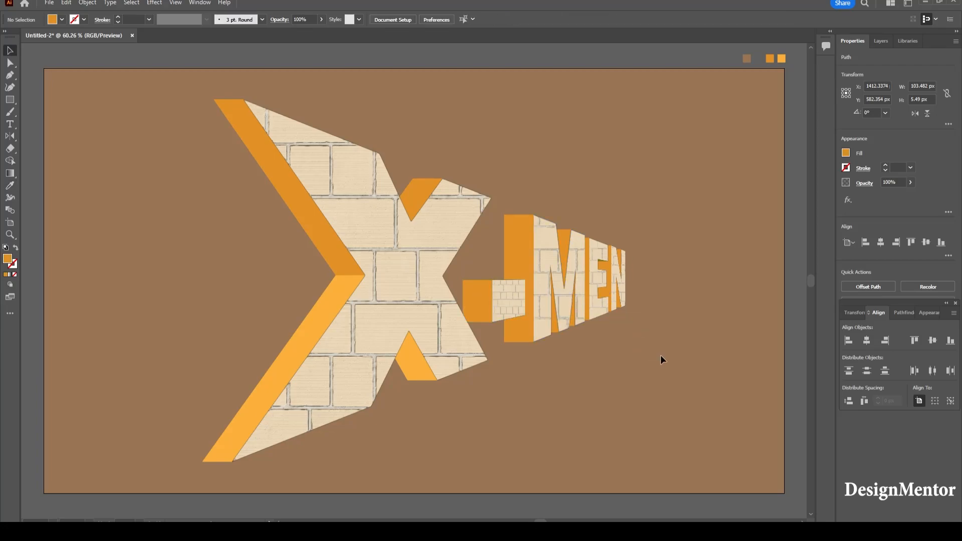
Recolour the olive side face in the upper gap of the E with the orange sampled from the hyphen's side face
left_click(601, 264)
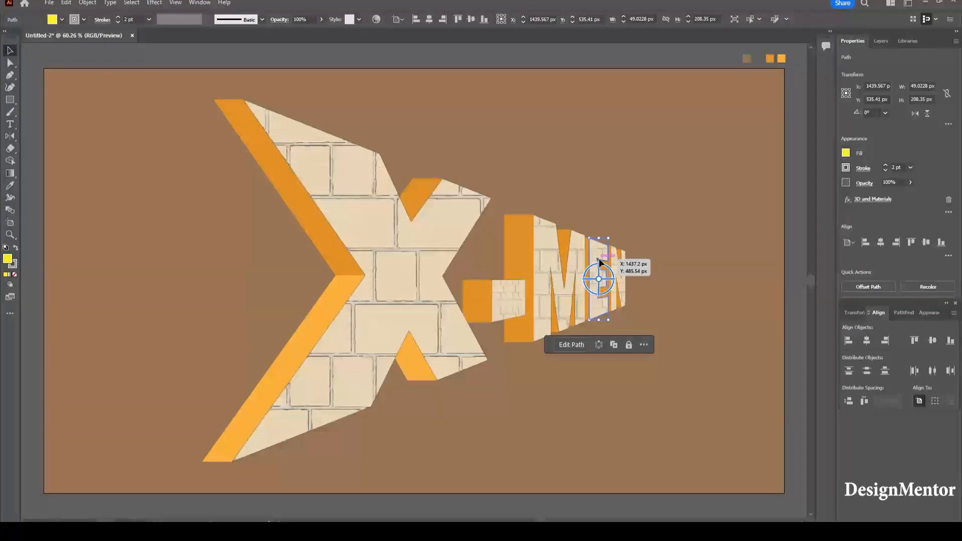
left_click(649, 222)
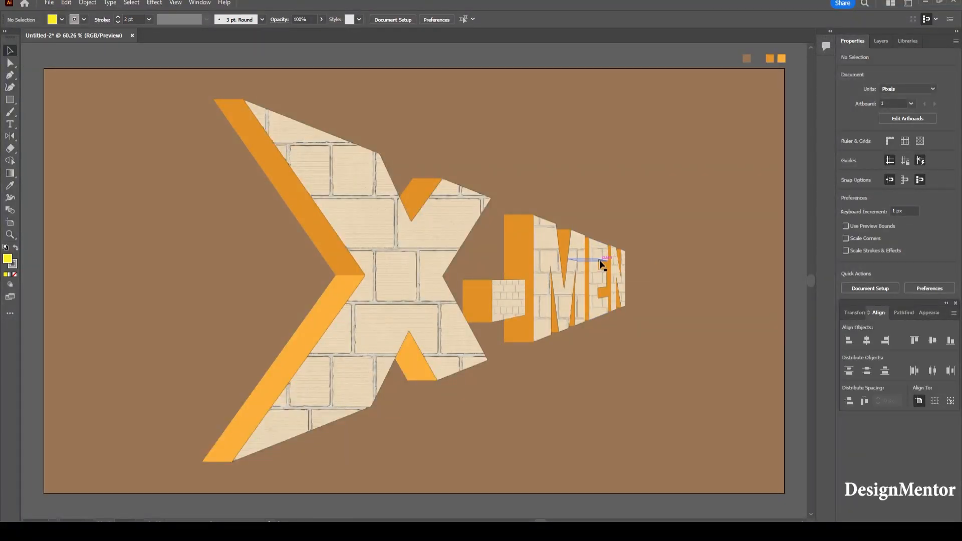
left_click(599, 260)
key("i")
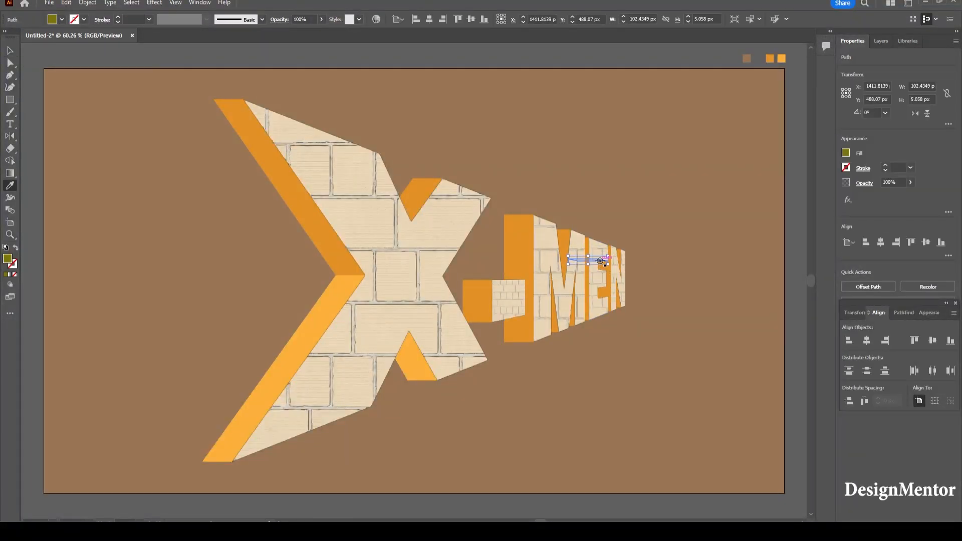
left_click(478, 294)
key("v")
left_click(685, 336)
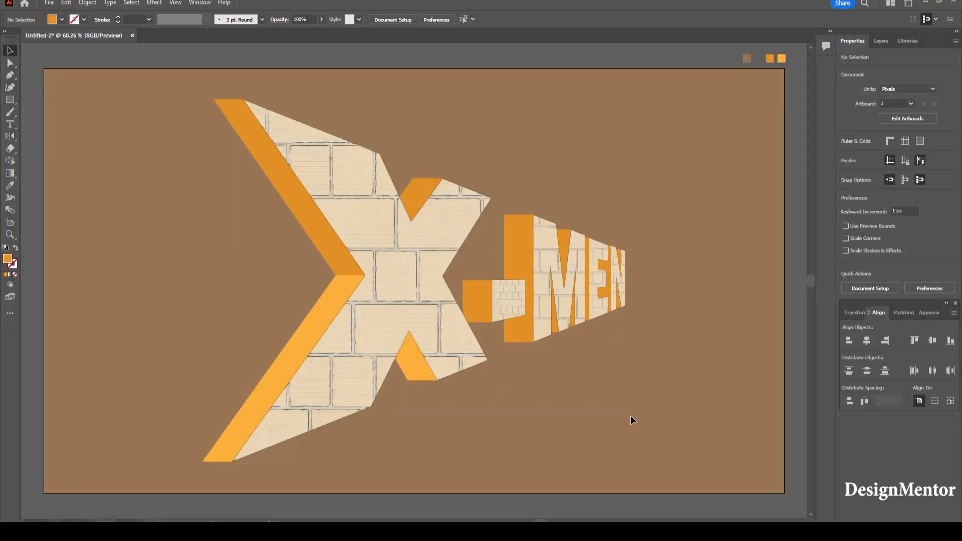
Select all the unlocked X-MEN logo artwork and group it into one object
key("ctrl+a")
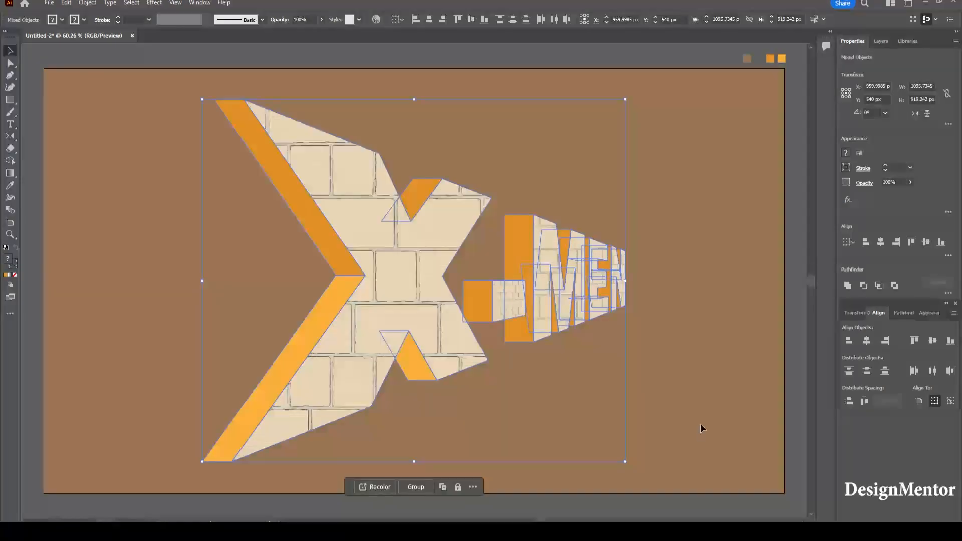
left_click(794, 411)
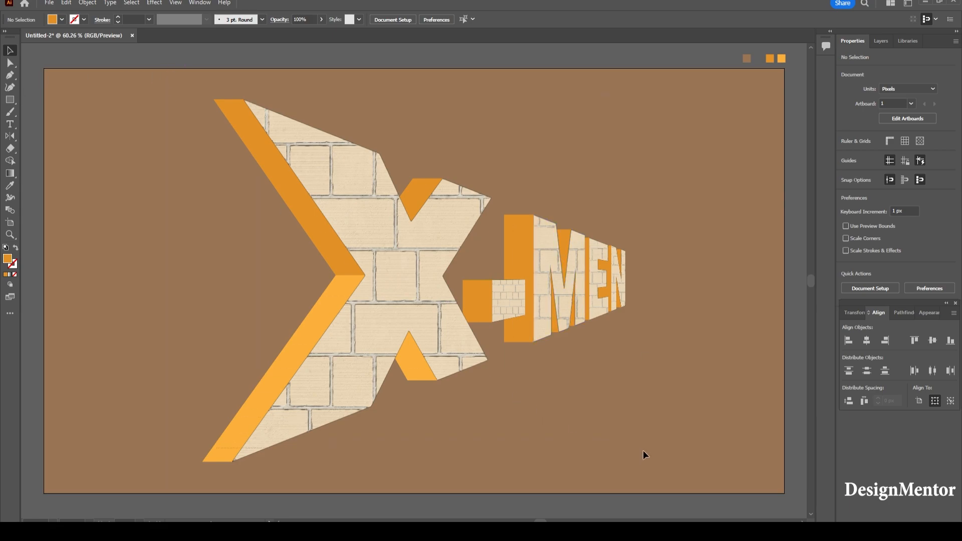
key("ctrl+a")
right_click(415, 257)
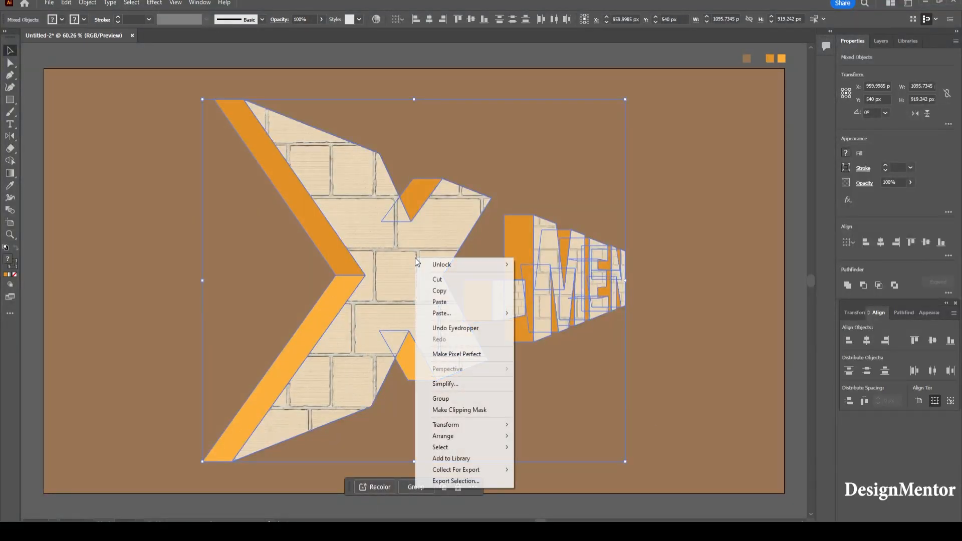
left_click(459, 398)
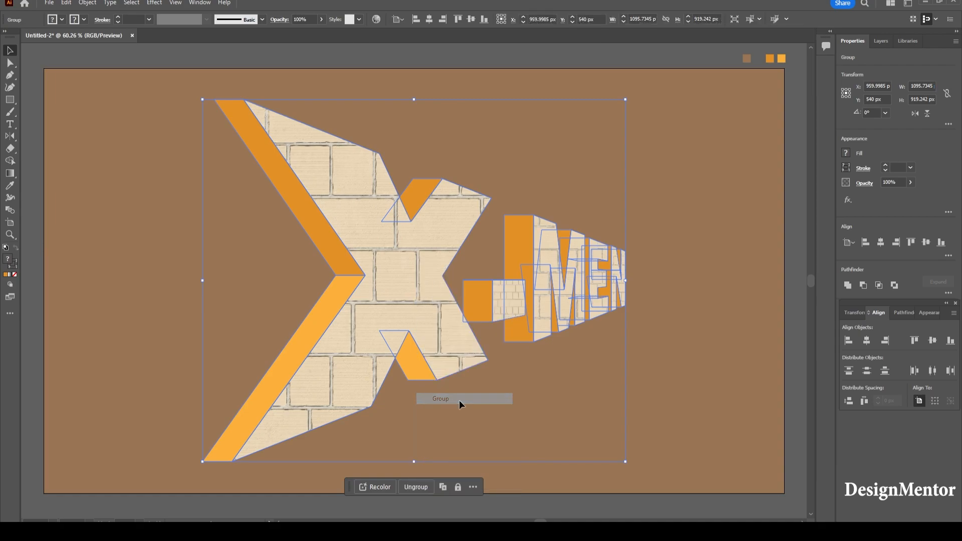
Enlarge the grouped logo proportionally from its centre with Free Transform to about 1211 by 1015 px, and deselect it
key("e")
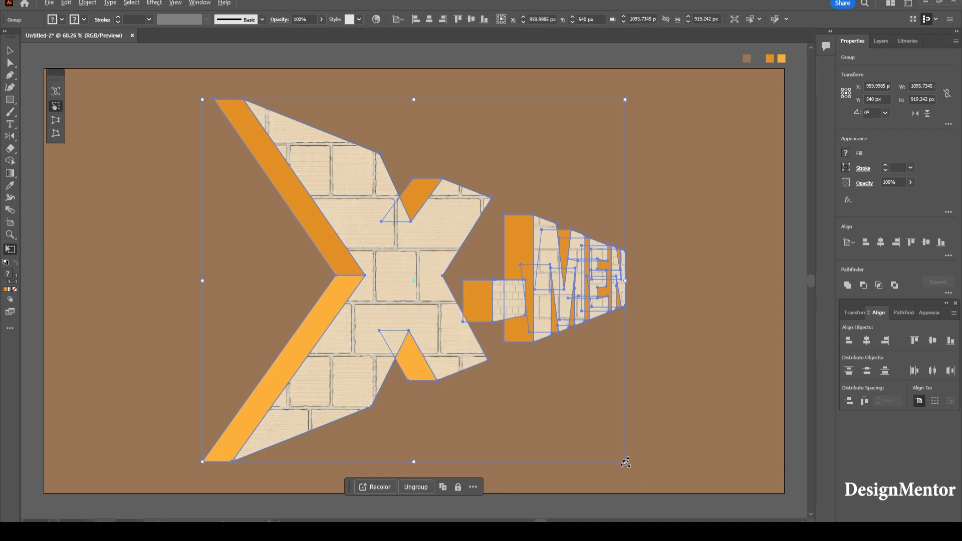
left_click_drag(625, 464, 647, 480)
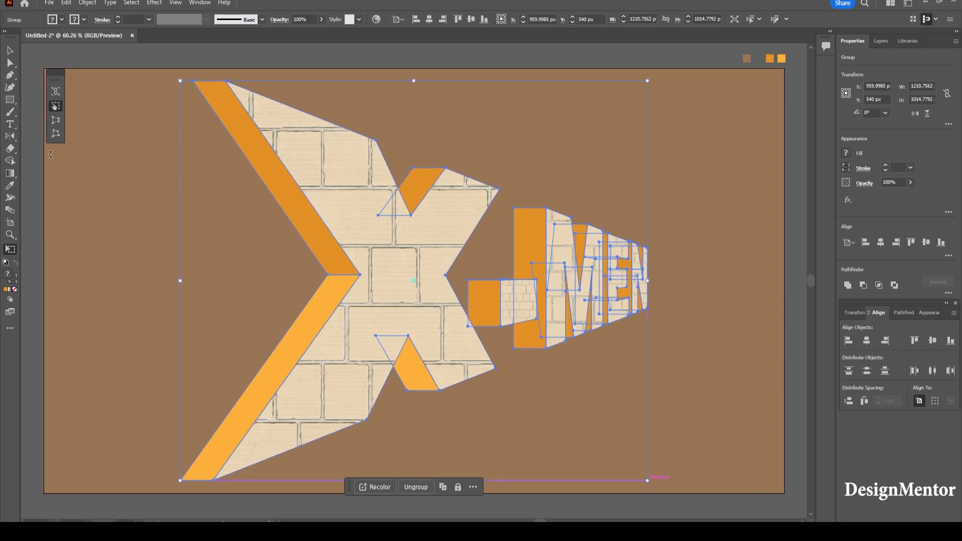
left_click(10, 51)
left_click(47, 47)
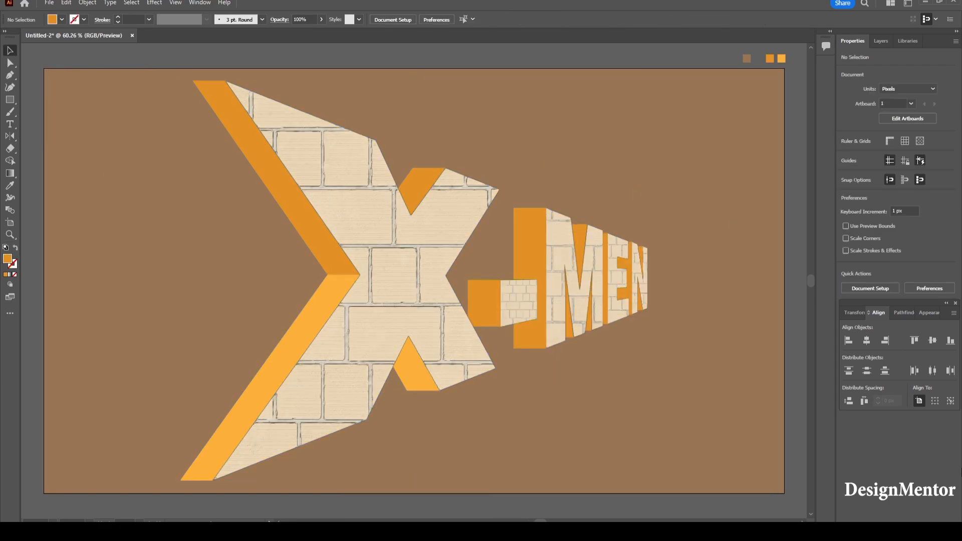